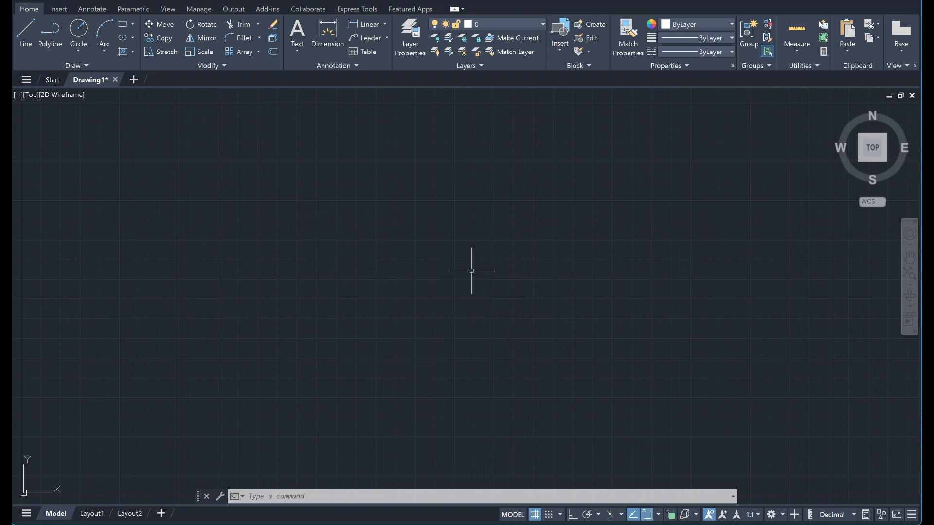
{"action": "left_click", "coordinate": [433, 277]}
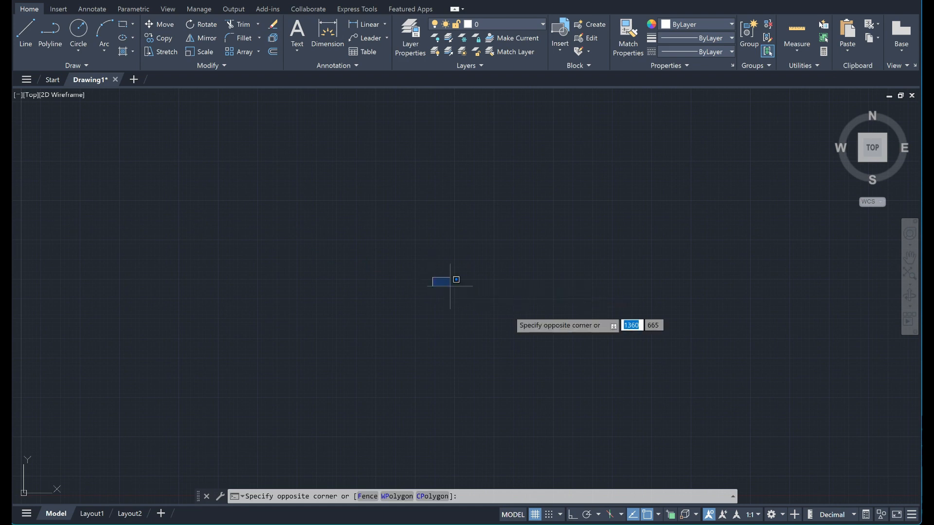
{"action": "left_click", "coordinate": [425, 261]}
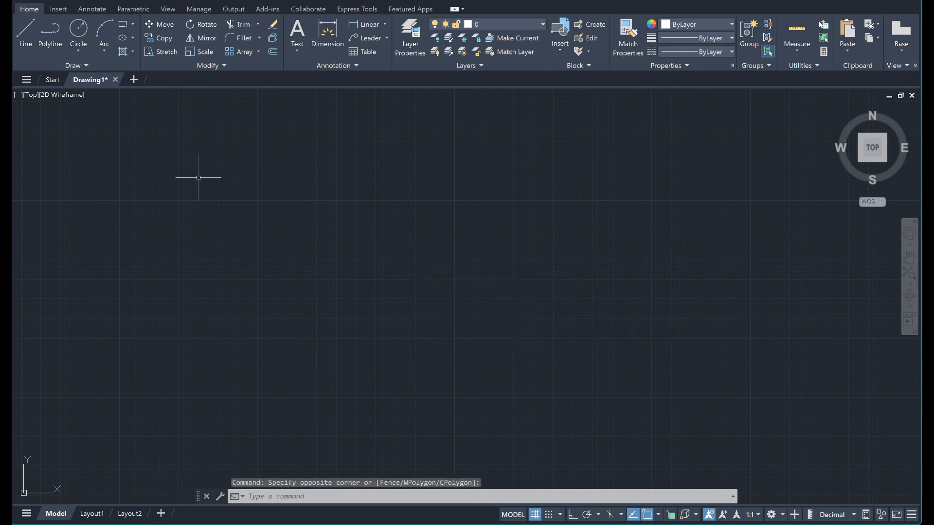
Draw a circle of radius 110 near the middle of the empty drawing area.
{"action": "left_click", "coordinate": [80, 25]}
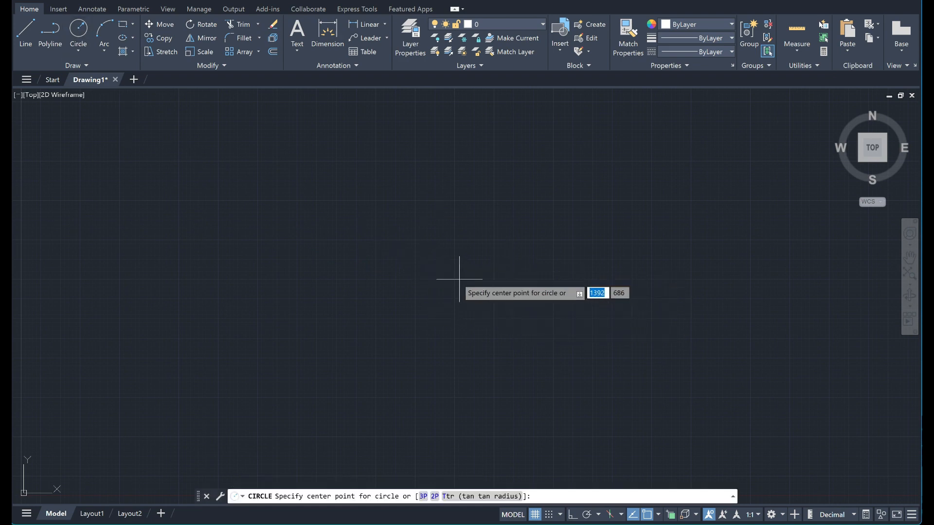
{"action": "left_click", "coordinate": [443, 284]}
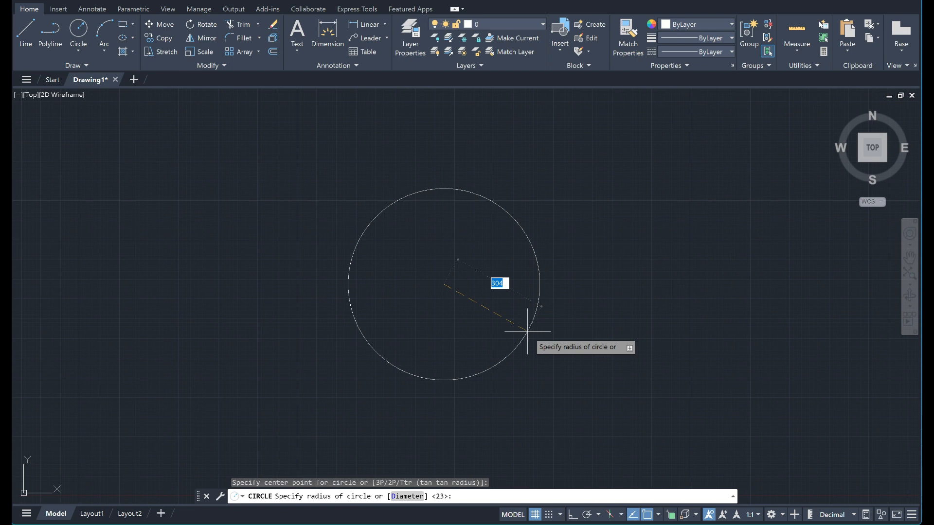
{"action": "key", "text": "BackSpace"}
{"action": "type", "text": "110"}
{"action": "key", "text": "Return"}
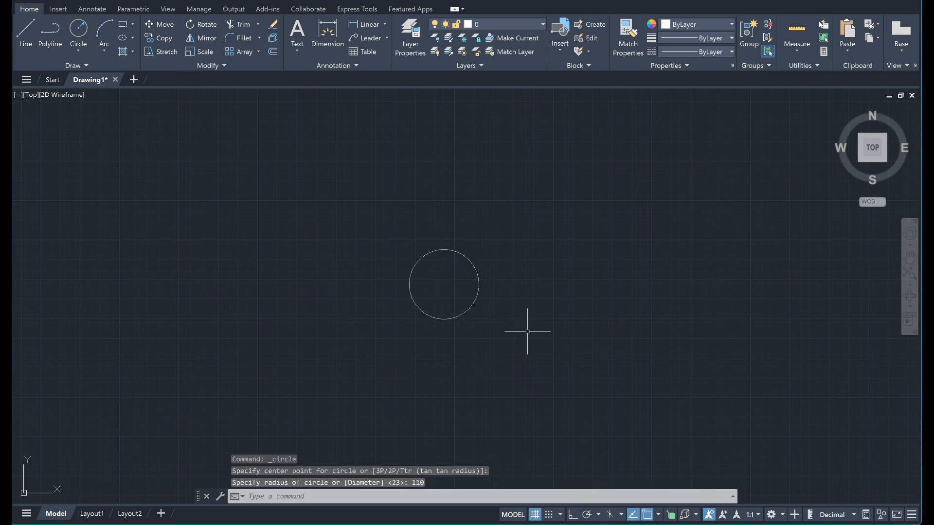
Draw a concentric circle of radius 60 inside the 110-radius circle, using the same center point.
{"action": "scroll", "coordinate": [527, 332], "scroll_direction": "up", "scroll_amount": 2}
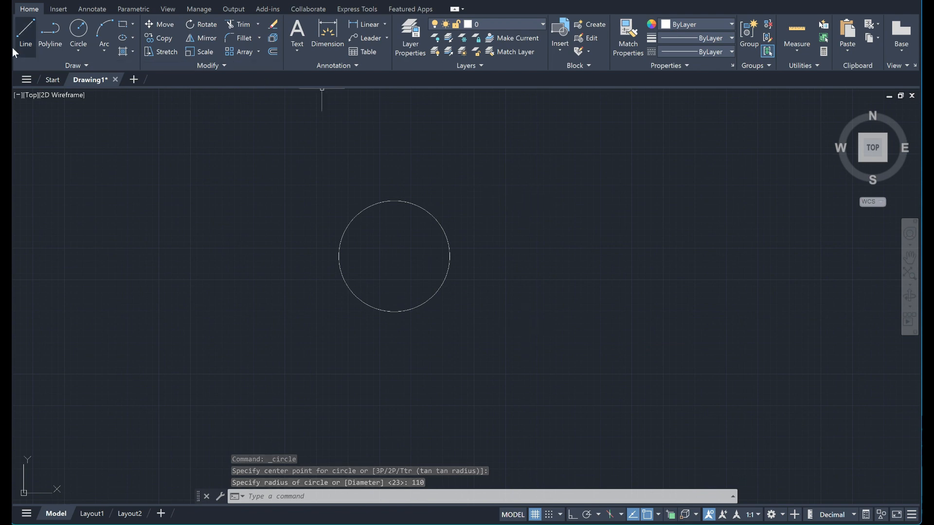
{"action": "left_click", "coordinate": [79, 34]}
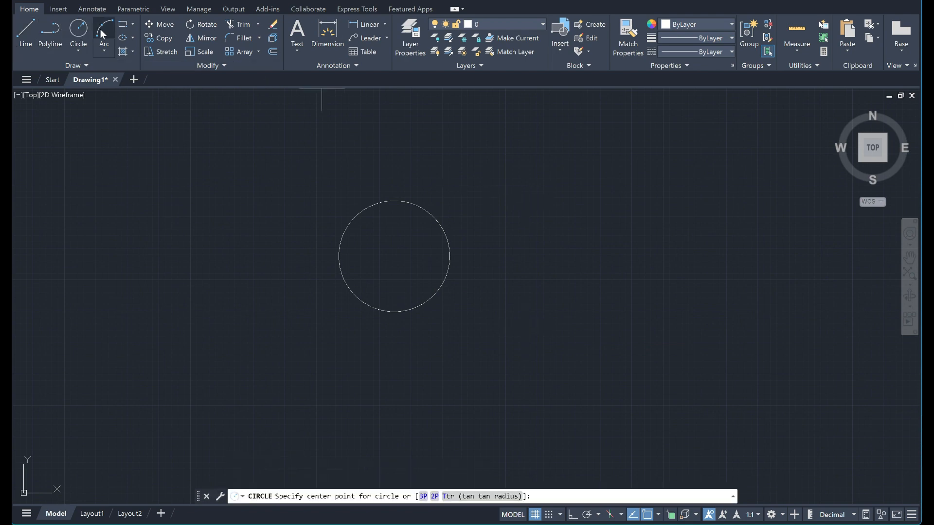
{"action": "left_click", "coordinate": [394, 257]}
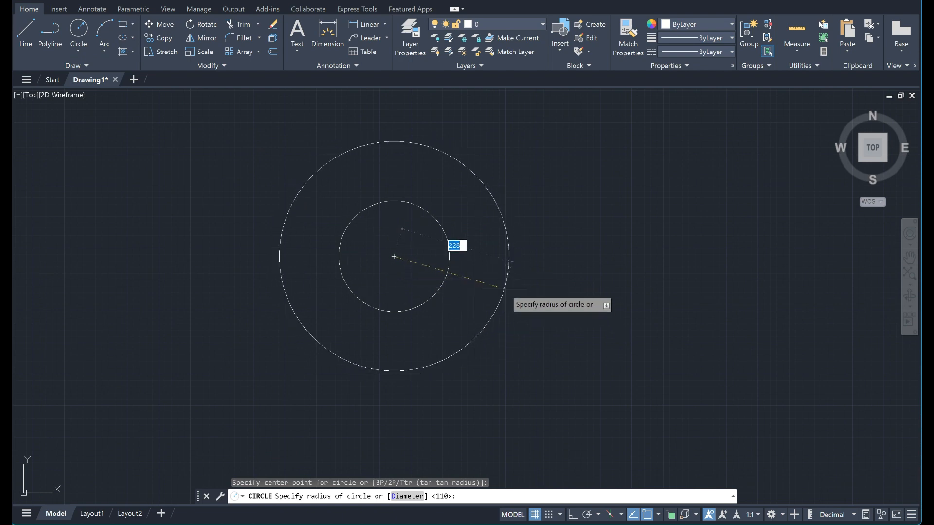
{"action": "type", "text": "60"}
{"action": "key", "text": "Return"}
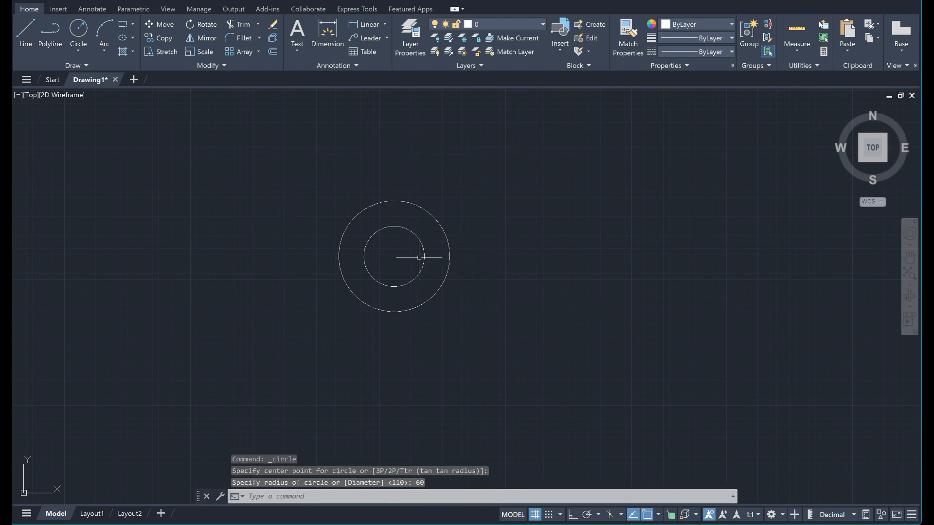
With Ortho mode turned on, draw a horizontal line 225 long from the circles' center to the right.
{"action": "left_click", "coordinate": [25, 28]}
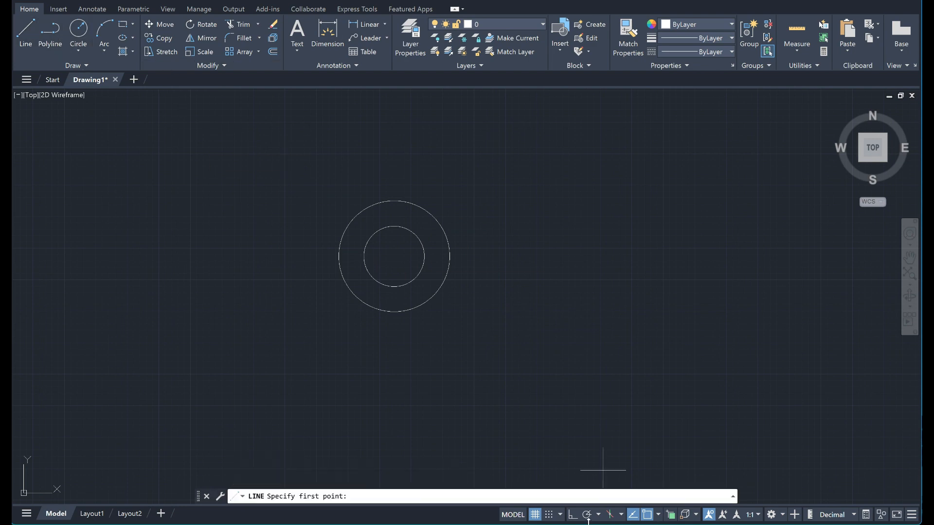
{"action": "left_click", "coordinate": [570, 516]}
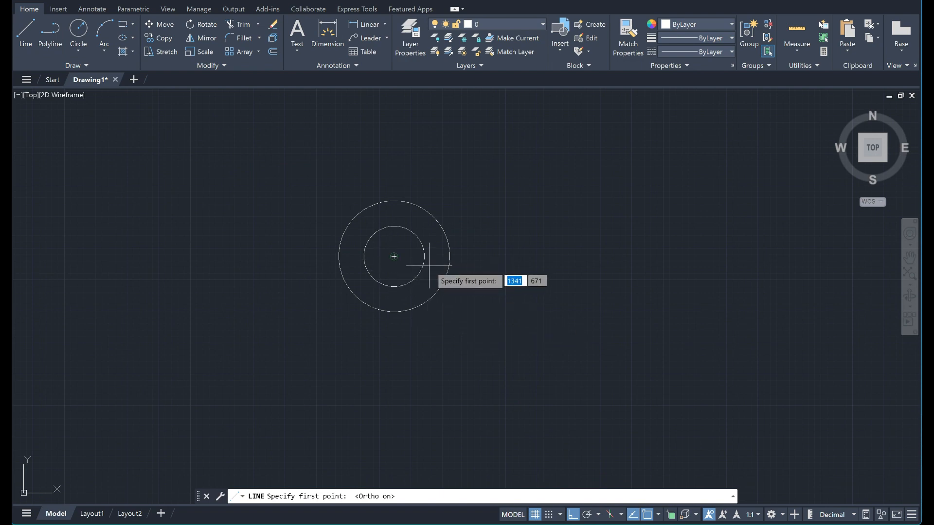
{"action": "left_click", "coordinate": [394, 256]}
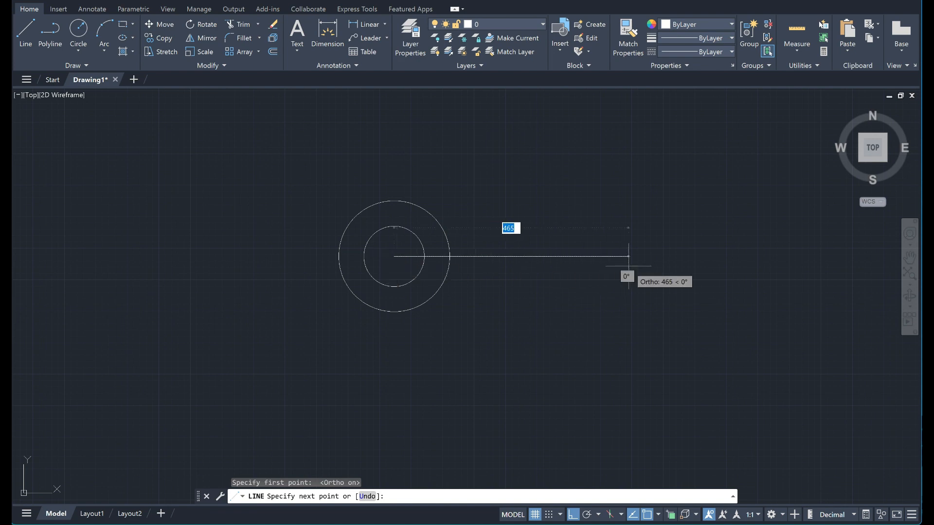
{"action": "type", "text": "225"}
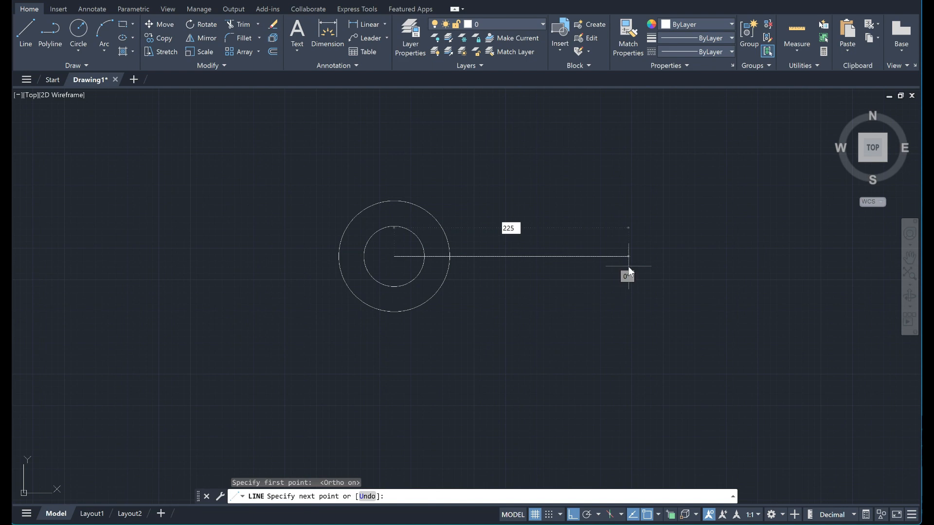
{"action": "key", "text": "Return"}
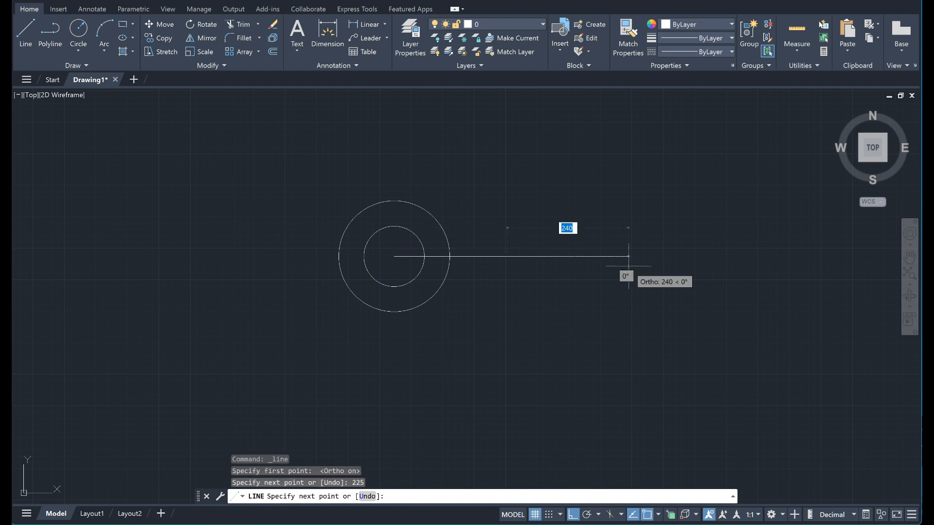
{"action": "key", "text": "Return"}
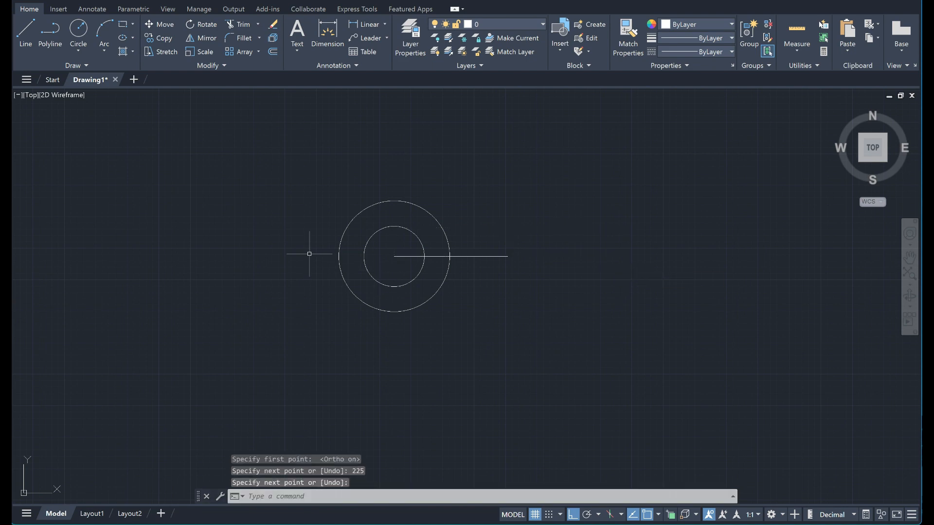
Draw a horizontal line 225 long from the circles' center to the left.
{"action": "type", "text": "l"}
{"action": "key", "text": "Return"}
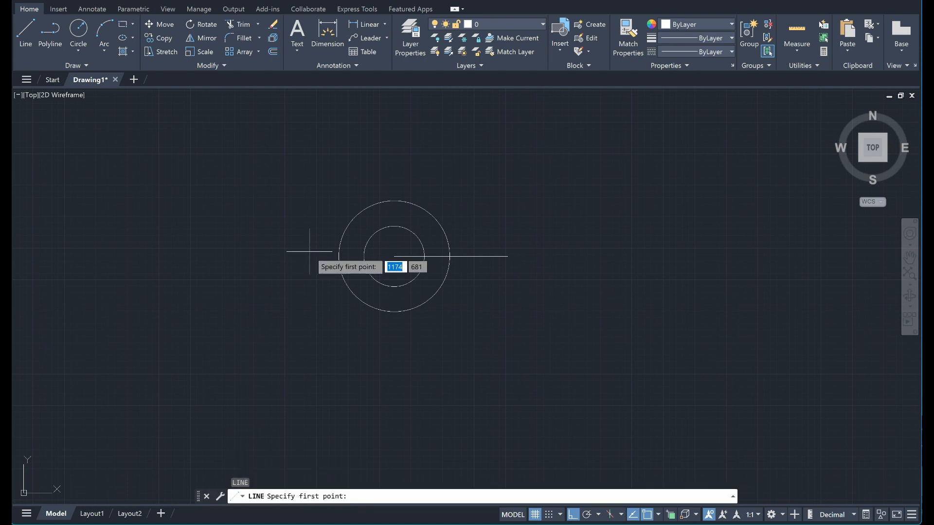
{"action": "left_click", "coordinate": [392, 257]}
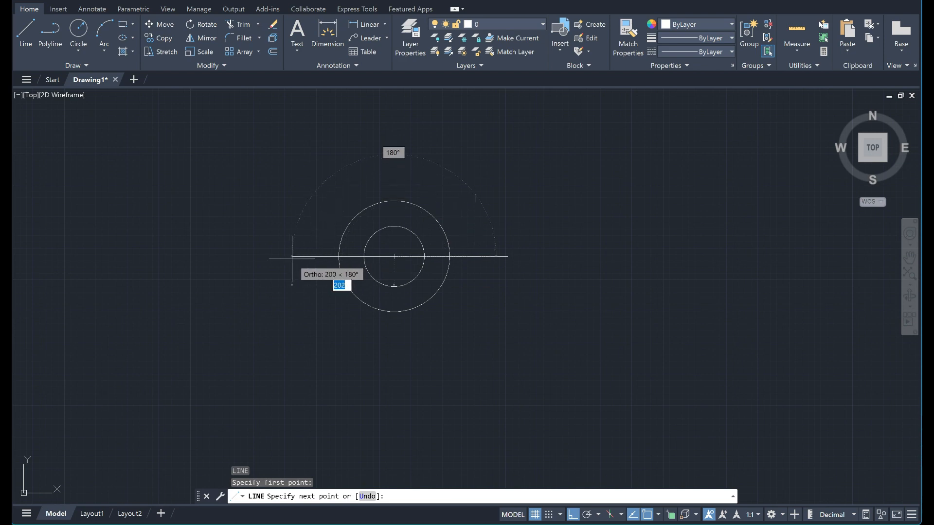
{"action": "type", "text": "22"}
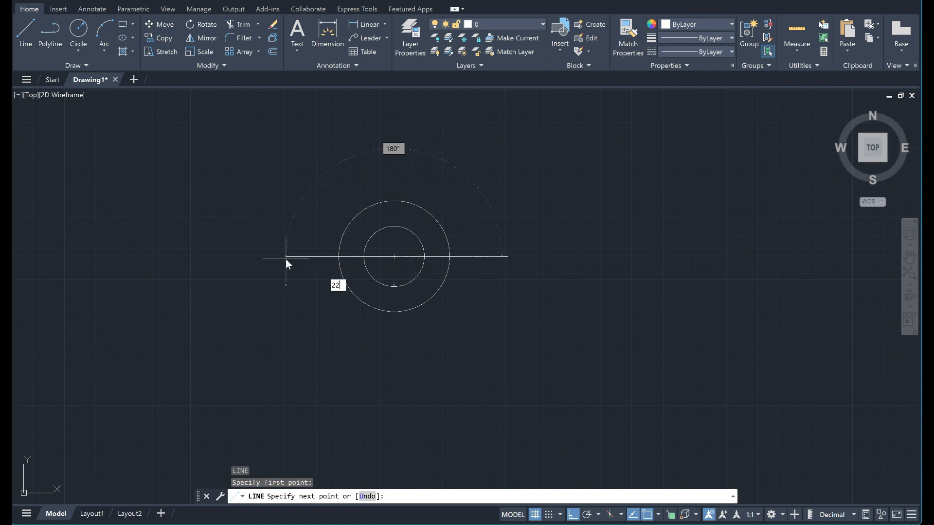
{"action": "type", "text": "5"}
{"action": "key", "text": "Return"}
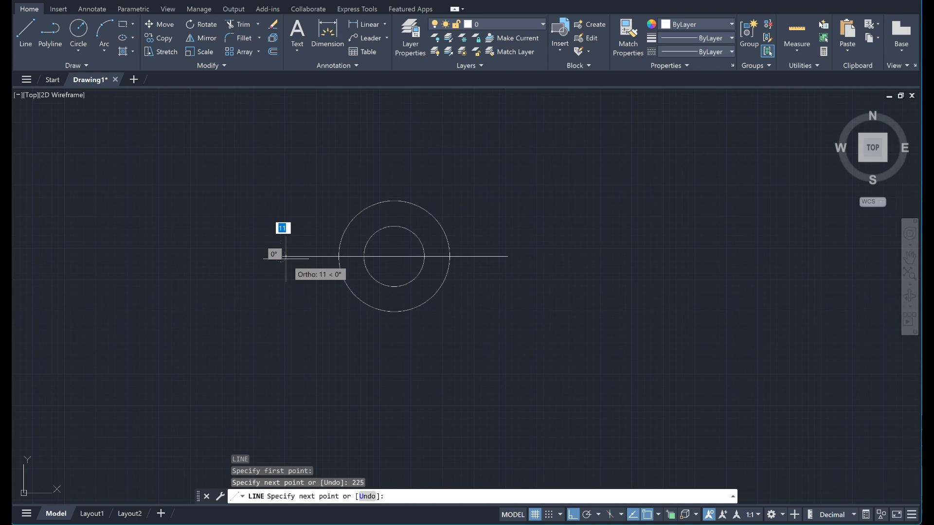
{"action": "key", "text": "Return"}
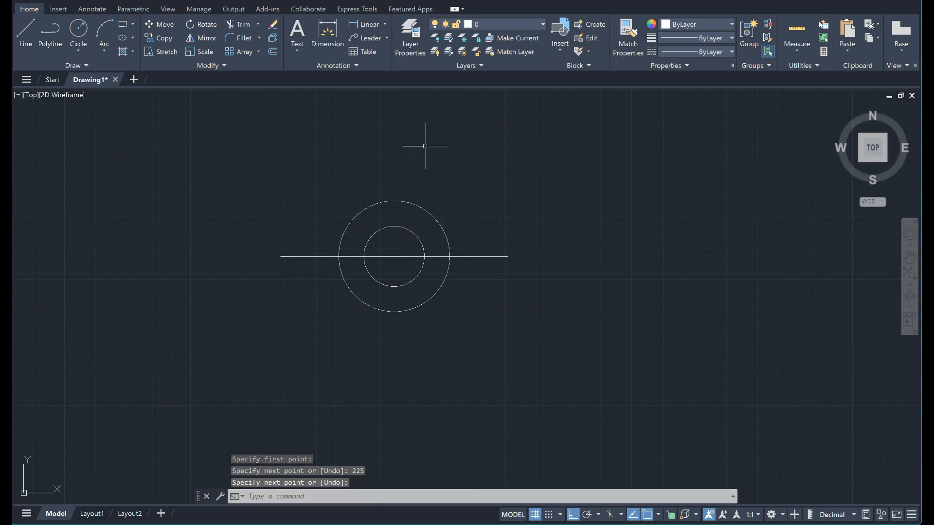
Start a Circle and enable the Endpoint and Midpoint object snaps for picking its center.
{"action": "left_click", "coordinate": [81, 31]}
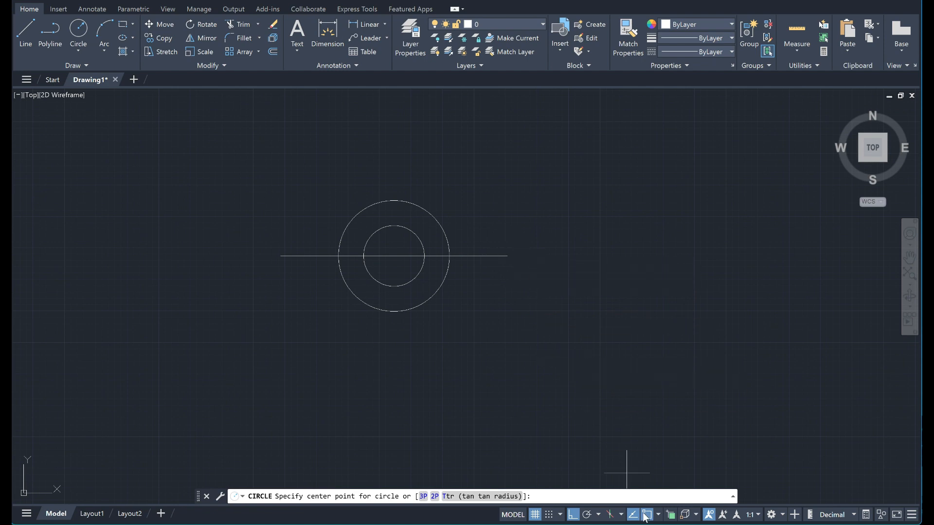
{"action": "left_click", "coordinate": [659, 516]}
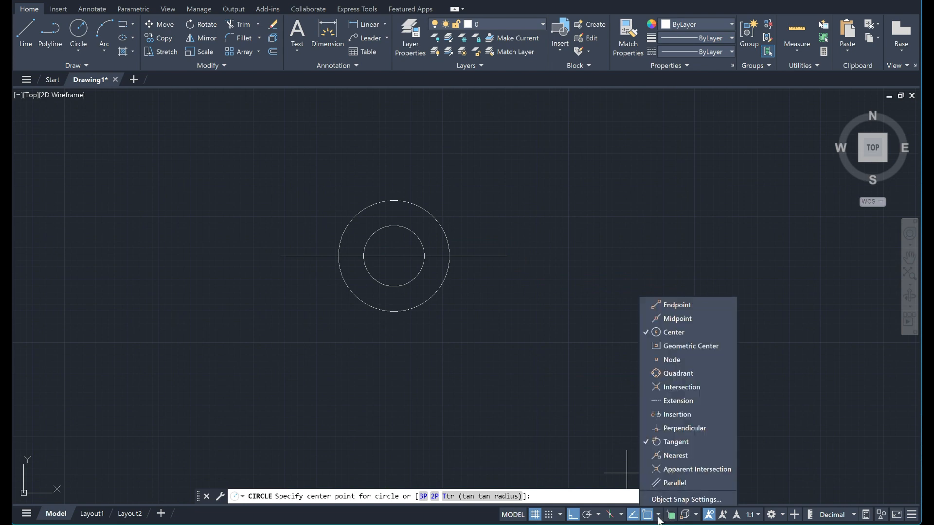
{"action": "left_click", "coordinate": [683, 318]}
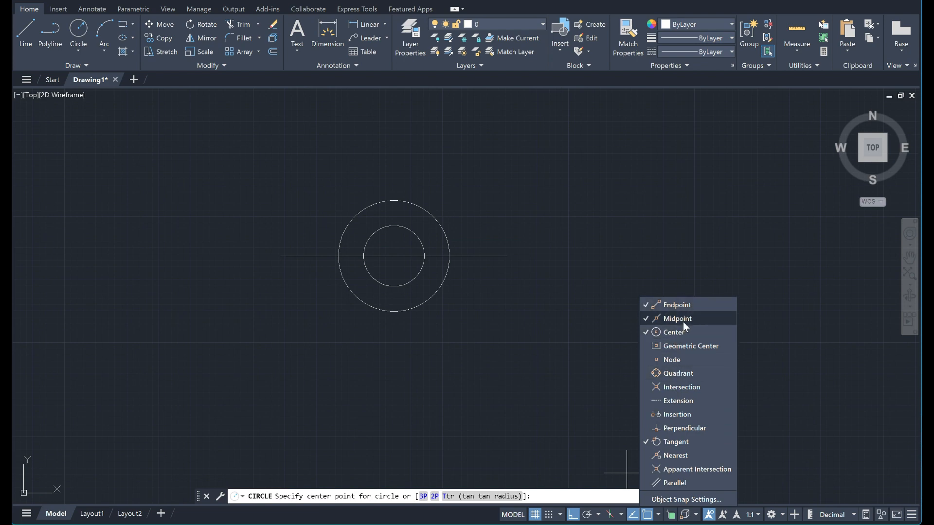
{"action": "left_click", "coordinate": [660, 516]}
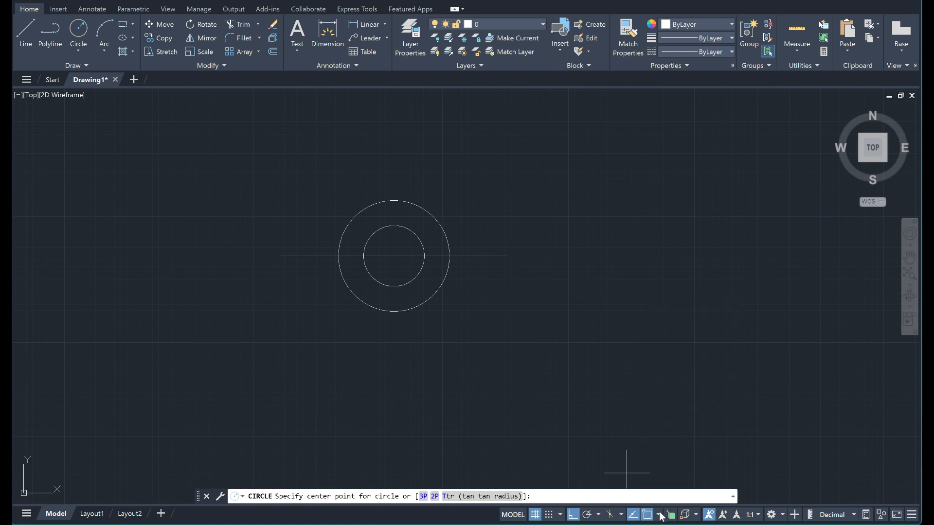
Draw the circle with radius 22.5, centered on the right endpoint of the horizontal line.
{"action": "left_click", "coordinate": [507, 256]}
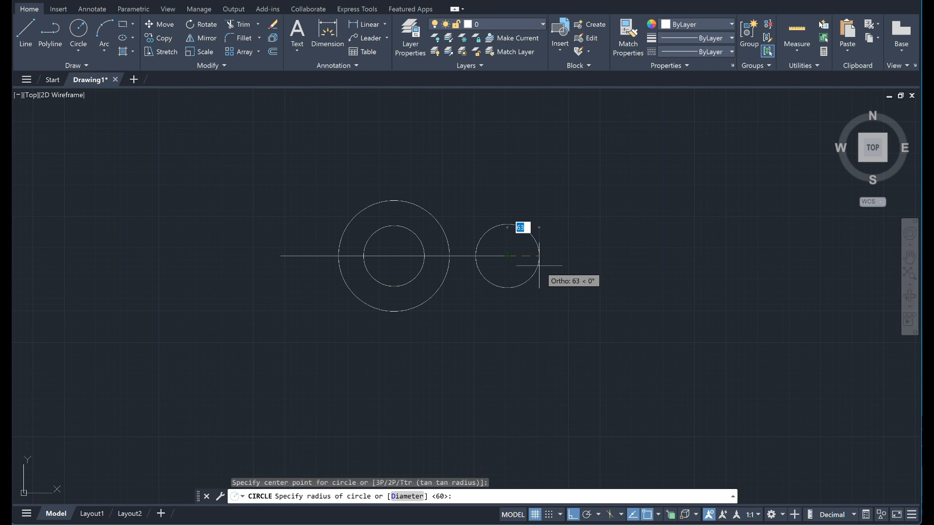
{"action": "type", "text": "22.5"}
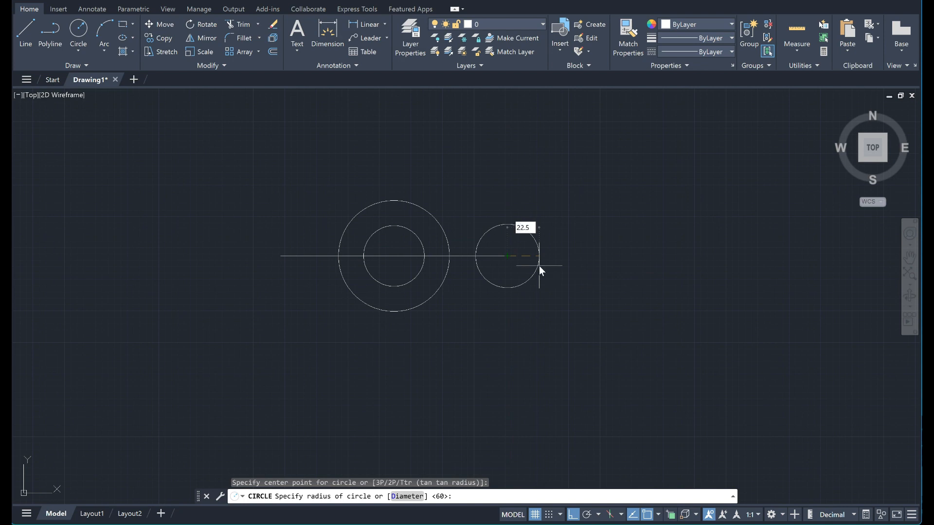
{"action": "key", "text": "Return"}
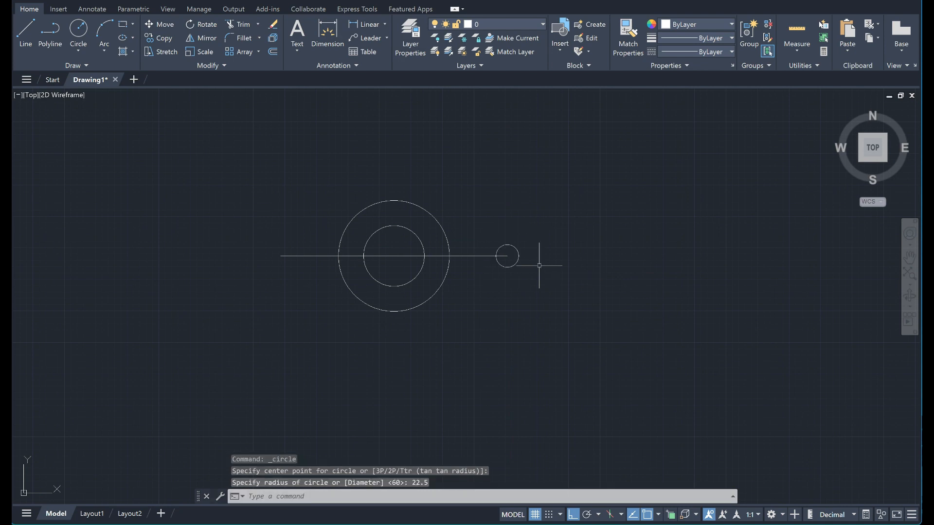
Draw a concentric circle of radius 15 inside the small circle at the line's right end.
{"action": "left_click", "coordinate": [79, 28]}
{"action": "scroll", "coordinate": [508, 284], "scroll_direction": "up", "scroll_amount": 2}
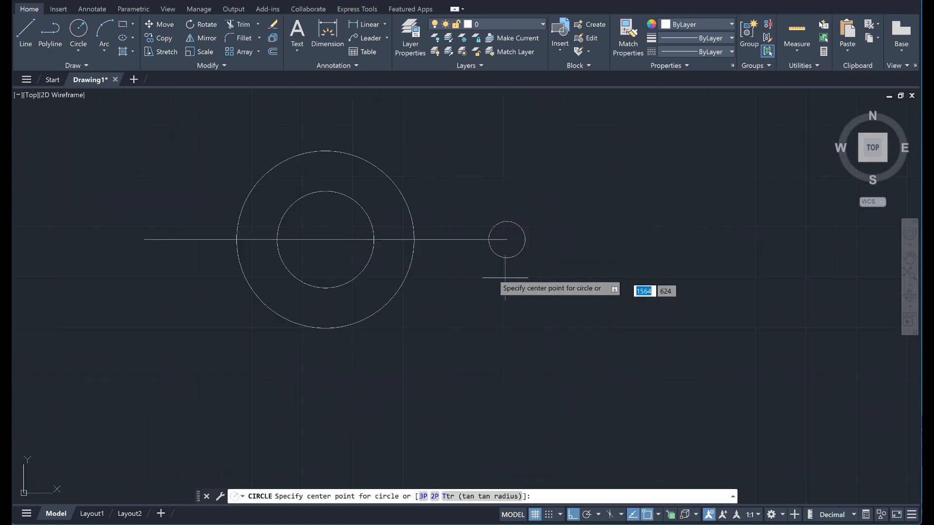
{"action": "left_click", "coordinate": [506, 239]}
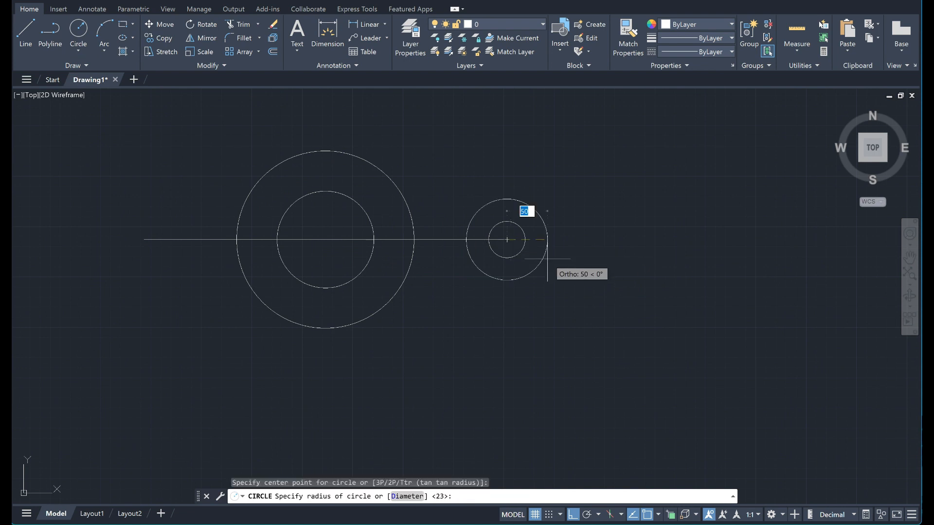
{"action": "type", "text": "15"}
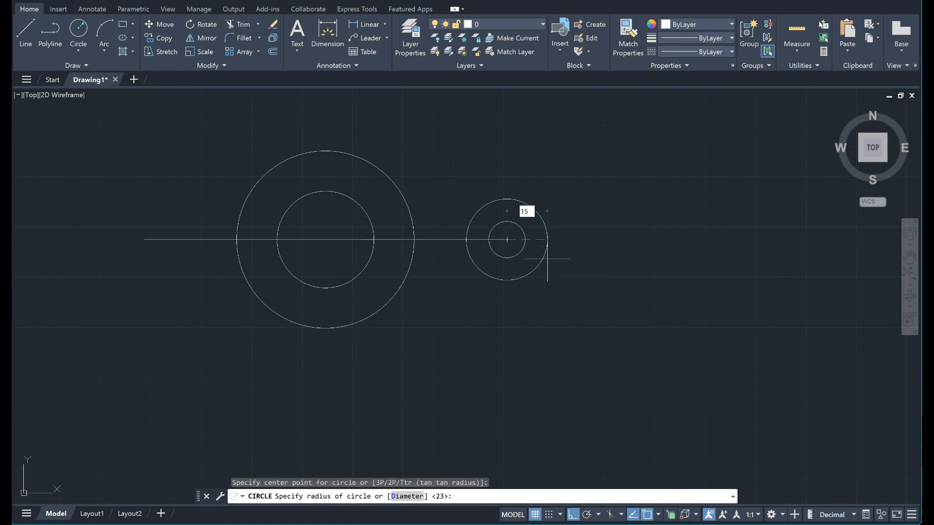
{"action": "key", "text": "Return"}
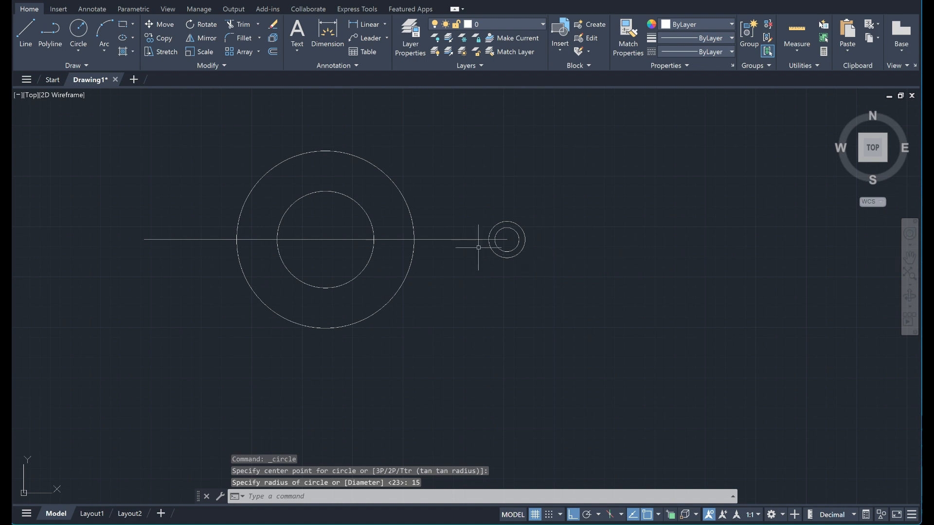
Draw a circle of radius 45 centered on the left endpoint of the horizontal line.
{"action": "left_click", "coordinate": [83, 32]}
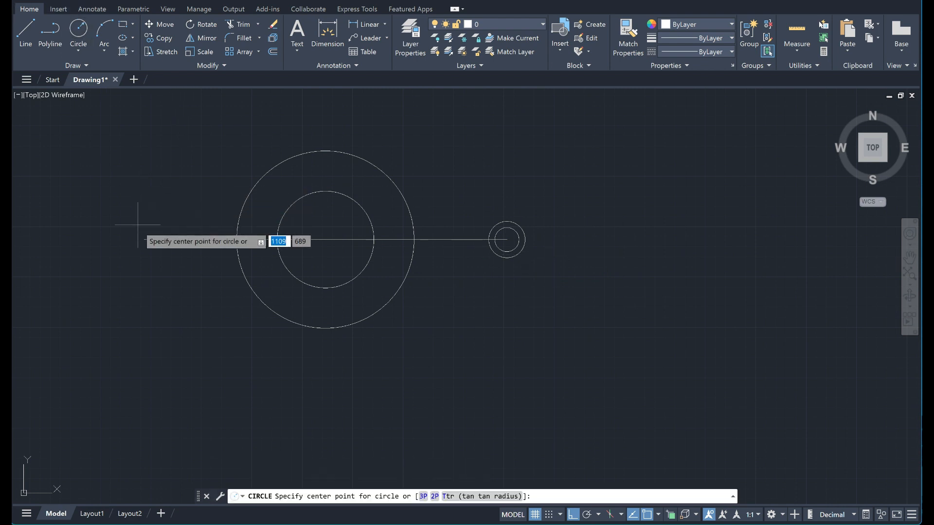
{"action": "left_click", "coordinate": [144, 239]}
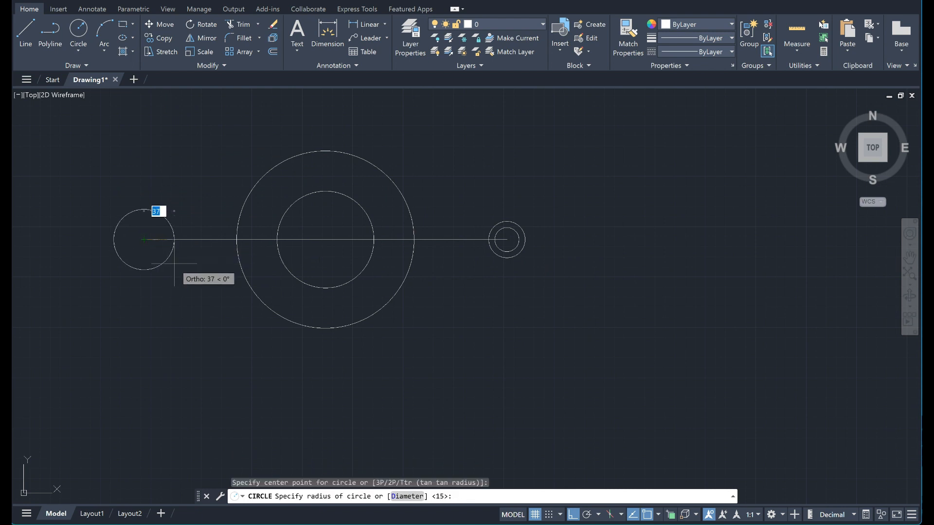
{"action": "type", "text": "45"}
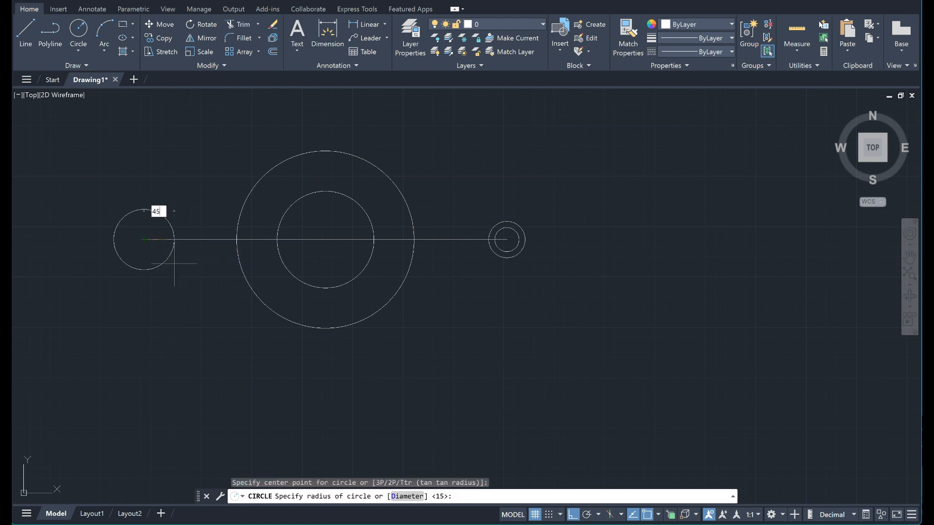
{"action": "key", "text": "Return"}
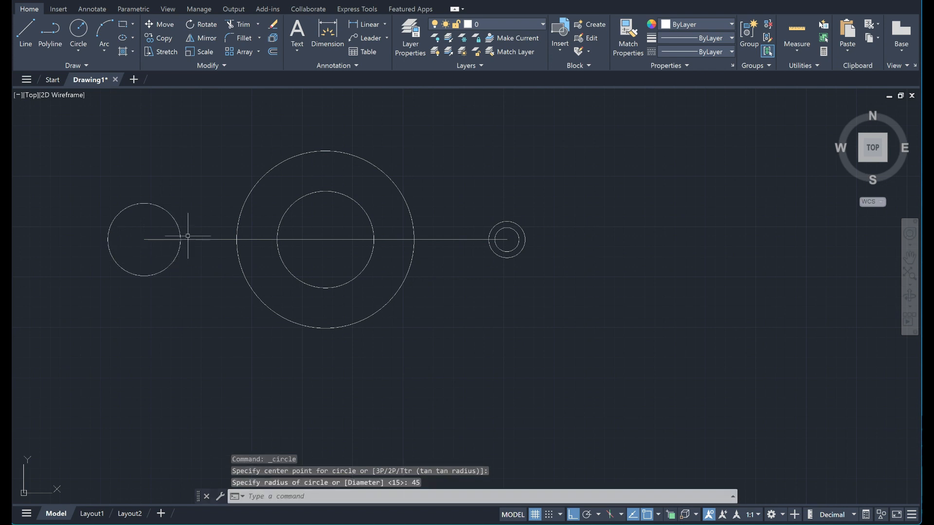
Draw a concentric circle of radius 22.5 inside the circle at the horizontal line's left end.
{"action": "left_click", "coordinate": [78, 30]}
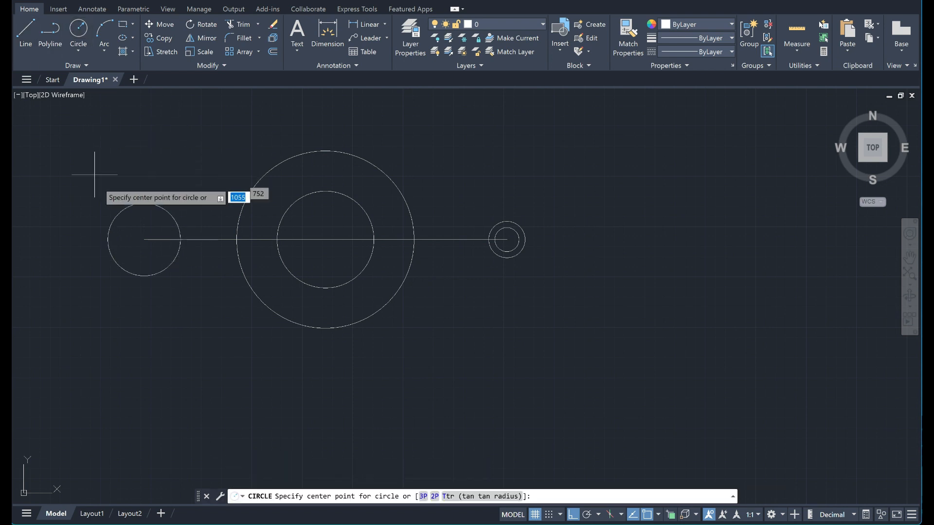
{"action": "left_click", "coordinate": [144, 239]}
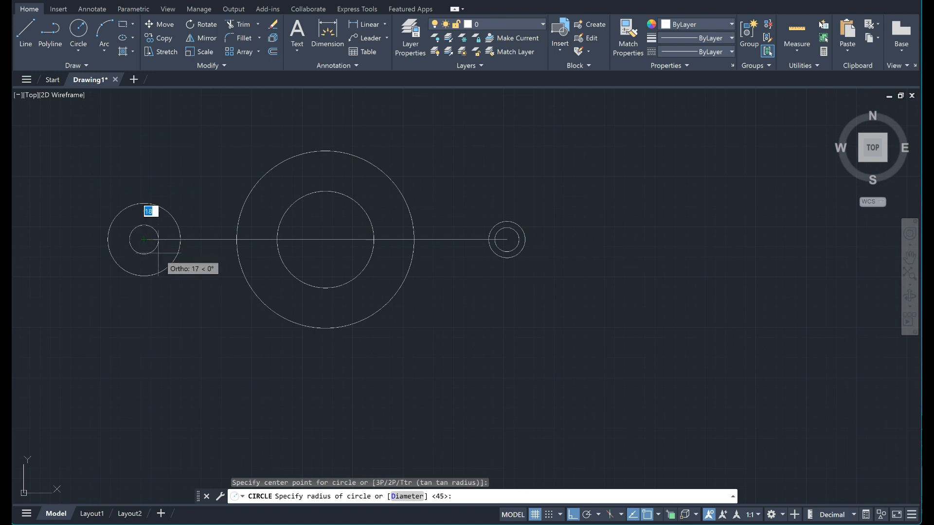
{"action": "type", "text": "22"}
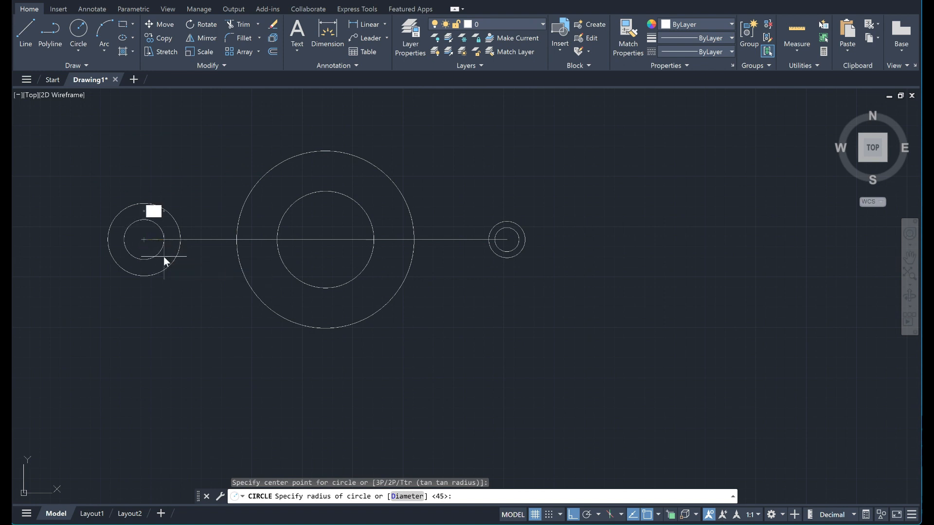
{"action": "type", "text": ".5"}
{"action": "key", "text": "Return"}
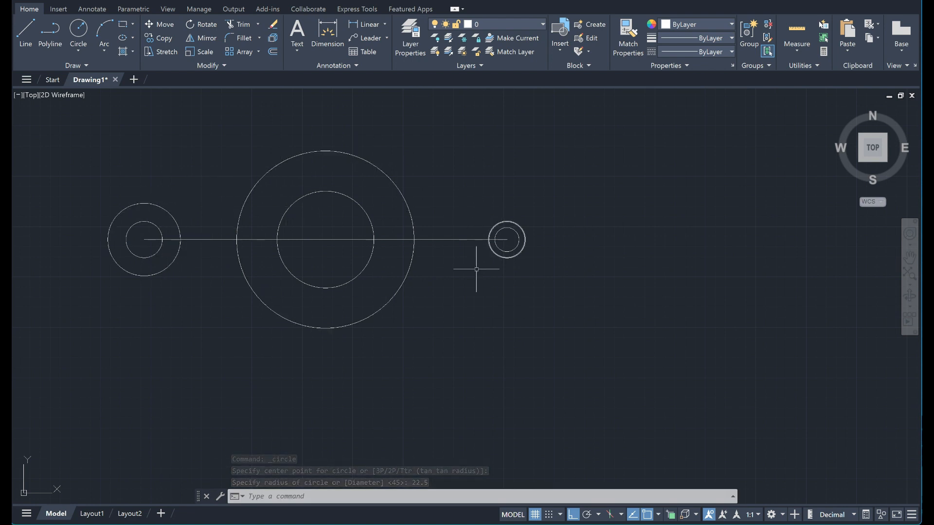
Turn off the Endpoint, Midpoint and Center object snaps so only Tangent is active, and start a line.
{"action": "left_click", "coordinate": [658, 515]}
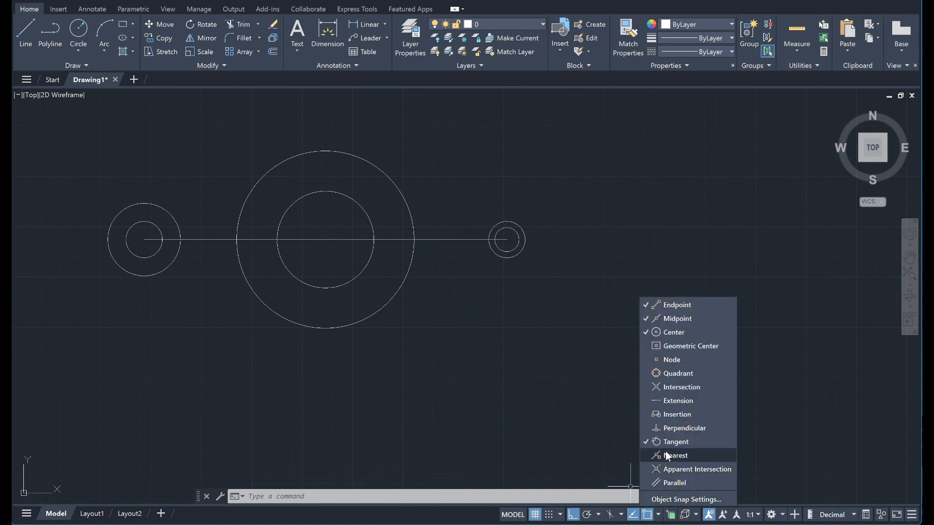
{"action": "left_click", "coordinate": [664, 304]}
{"action": "left_click", "coordinate": [666, 319]}
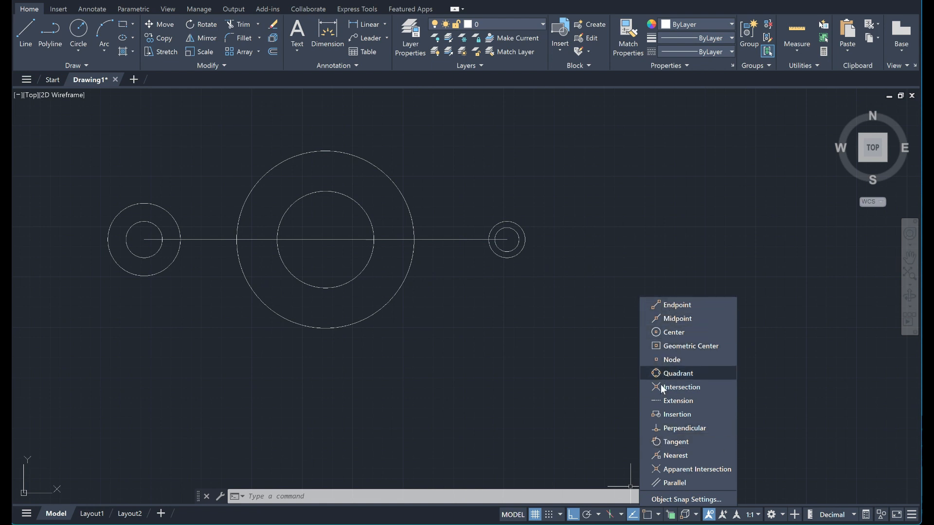
{"action": "left_click", "coordinate": [661, 445]}
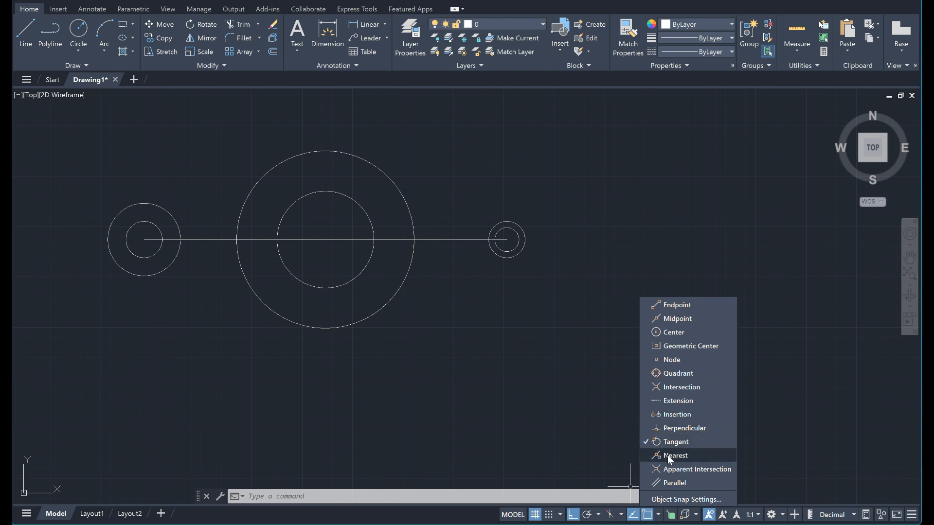
{"action": "left_click", "coordinate": [657, 516]}
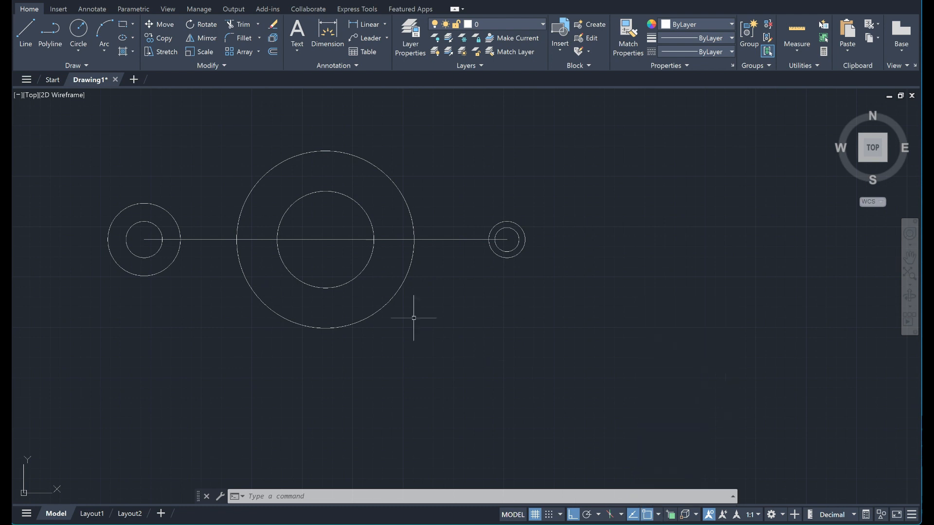
{"action": "left_click", "coordinate": [26, 32]}
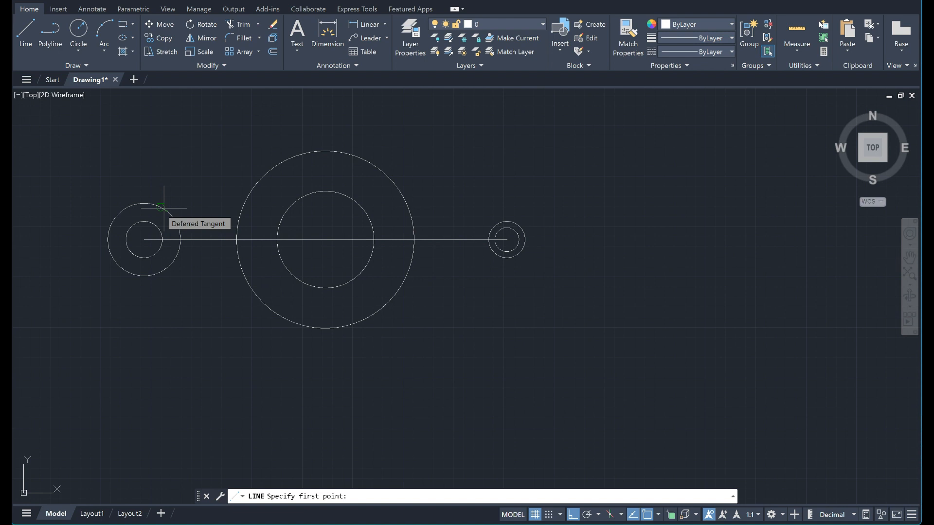
Enable the Endpoint, Midpoint and Center object snaps in addition to Tangent for picking the line's first point.
{"action": "left_click", "coordinate": [658, 516]}
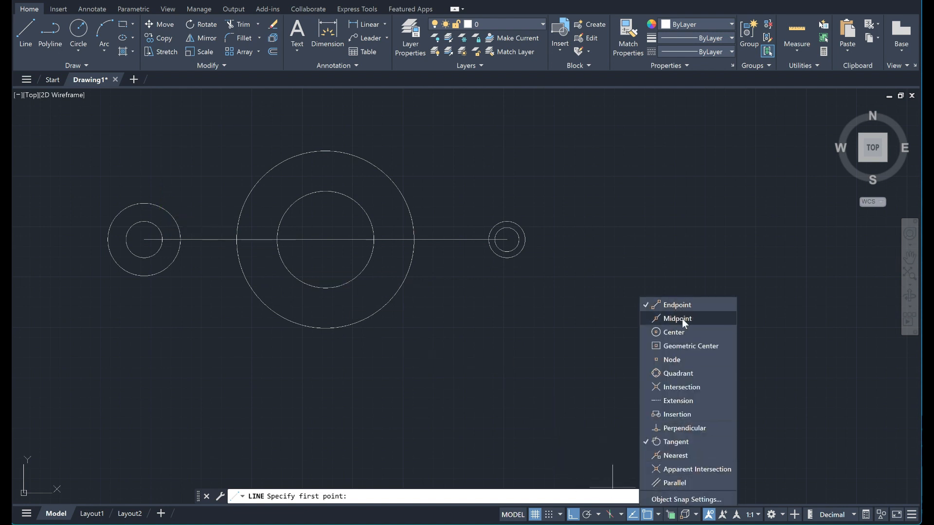
{"action": "left_click", "coordinate": [679, 332]}
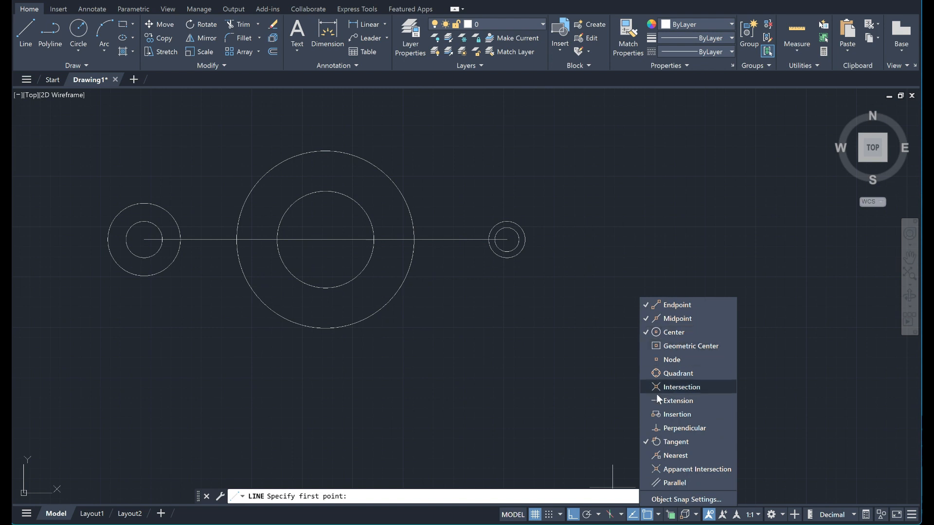
{"action": "left_click", "coordinate": [659, 515]}
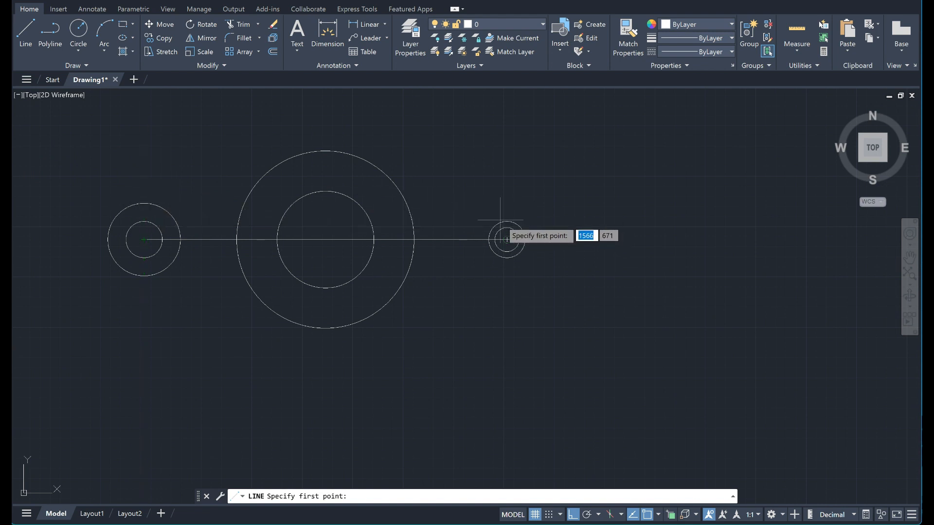
{"action": "scroll", "coordinate": [503, 224], "scroll_direction": "up", "scroll_amount": 2}
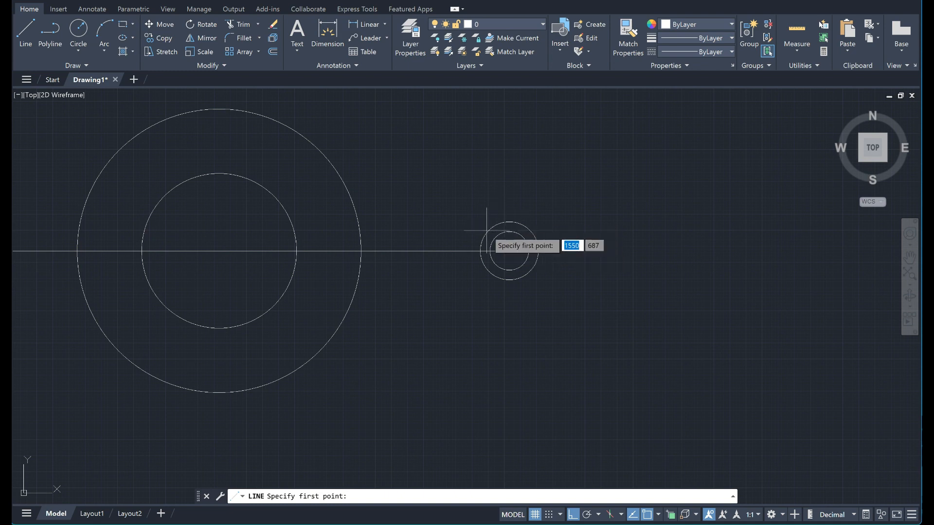
{"action": "scroll", "coordinate": [523, 372], "scroll_direction": "down", "scroll_amount": 2}
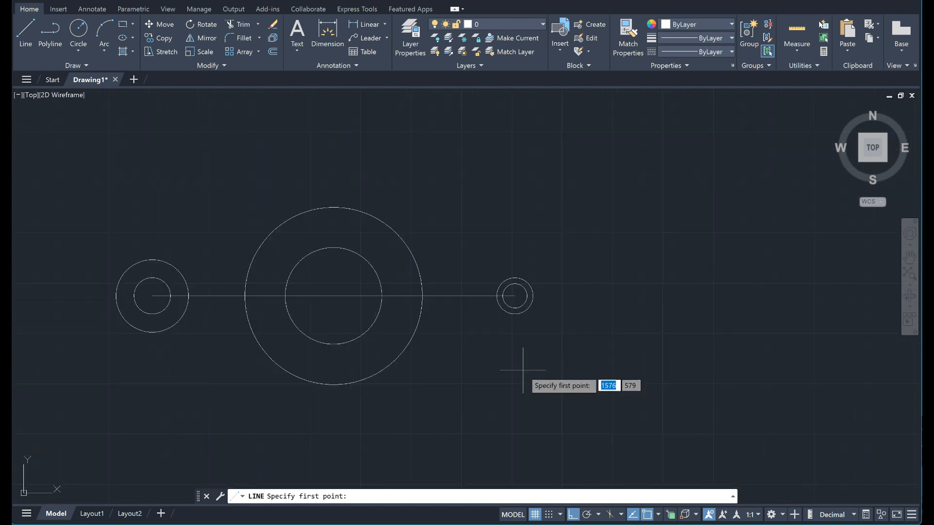
Disable the Midpoint, Endpoint and Center object snaps again, keeping only Tangent.
{"action": "left_click", "coordinate": [659, 515]}
{"action": "left_click", "coordinate": [643, 320]}
{"action": "left_click", "coordinate": [646, 304]}
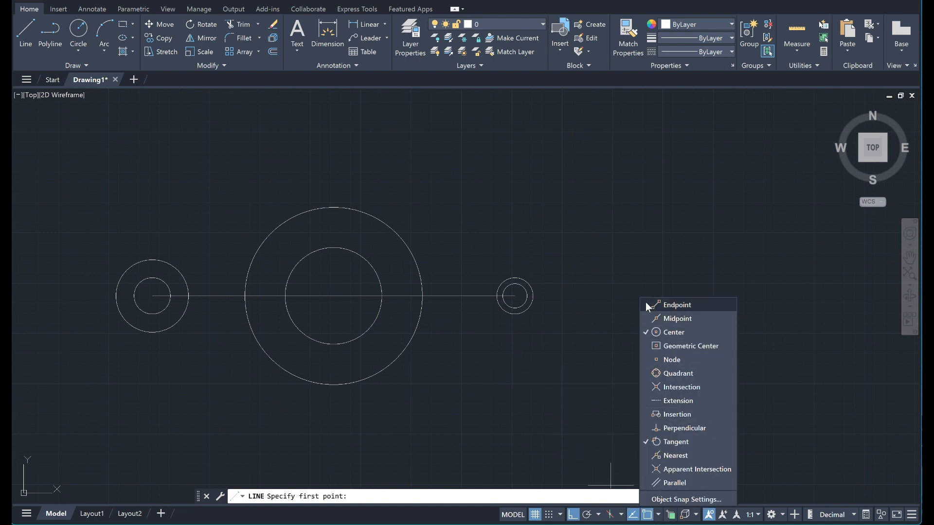
{"action": "left_click", "coordinate": [648, 333]}
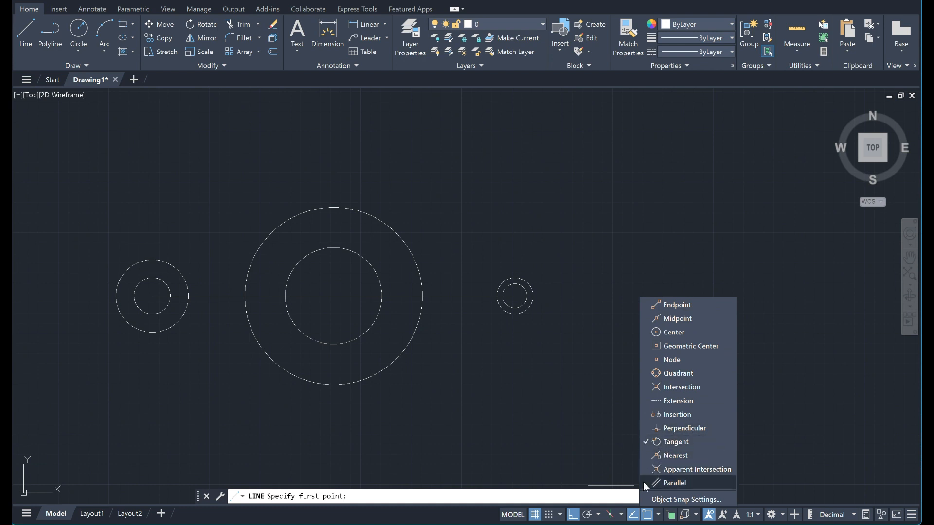
{"action": "left_click", "coordinate": [660, 513]}
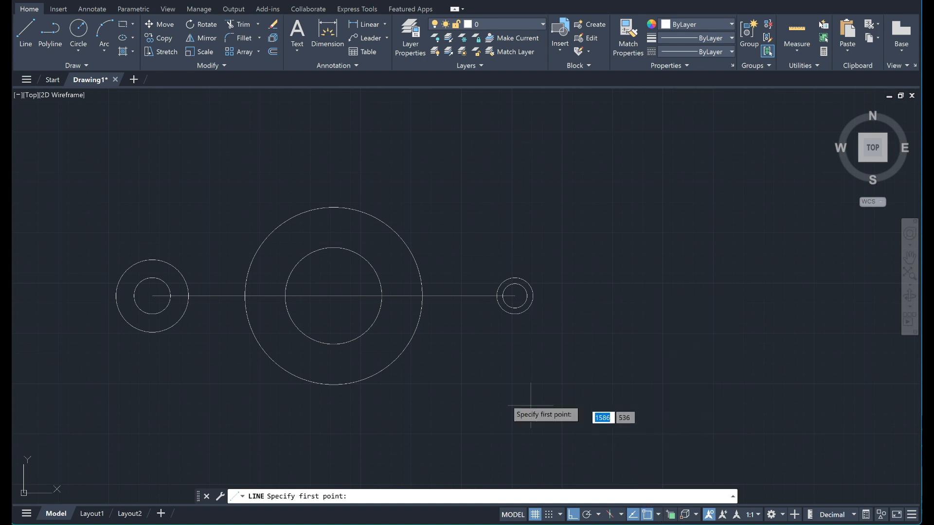
Draw the upper tangent line from the left outer circle to the large central circle.
{"action": "left_click", "coordinate": [159, 263]}
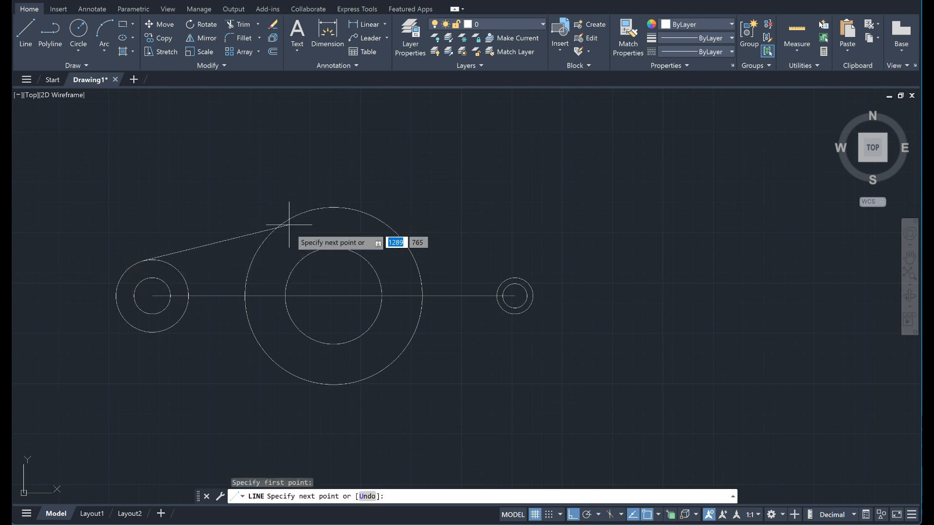
{"action": "left_click", "coordinate": [272, 233]}
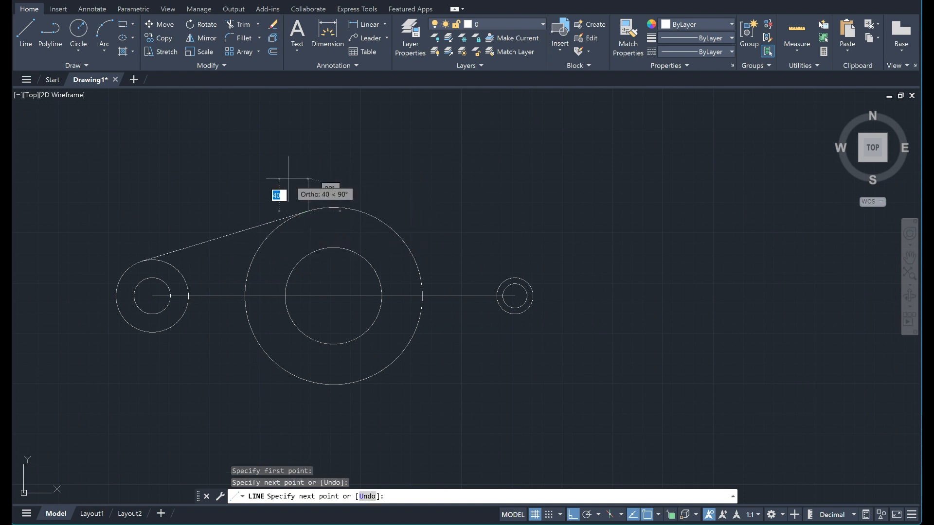
{"action": "key", "text": "Escape"}
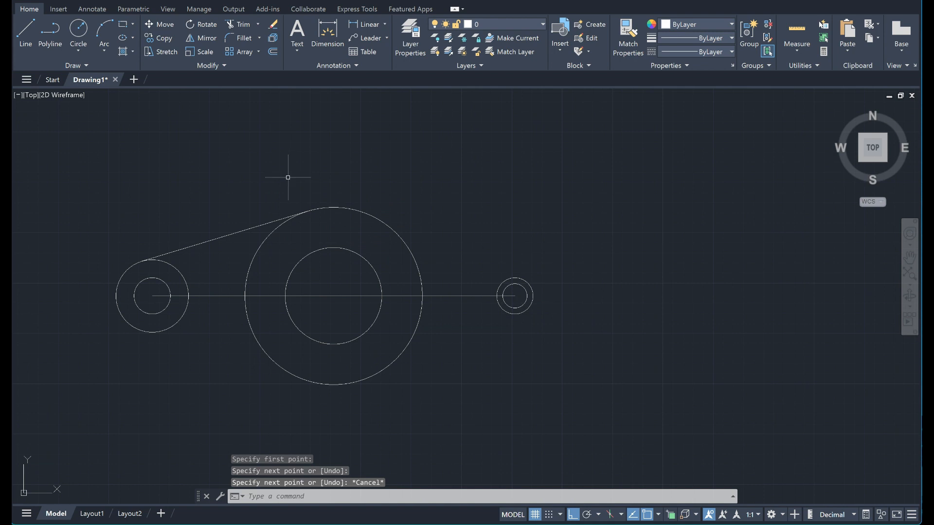
Draw the lower tangent line from the left outer circle to the large central circle.
{"action": "left_click", "coordinate": [28, 27]}
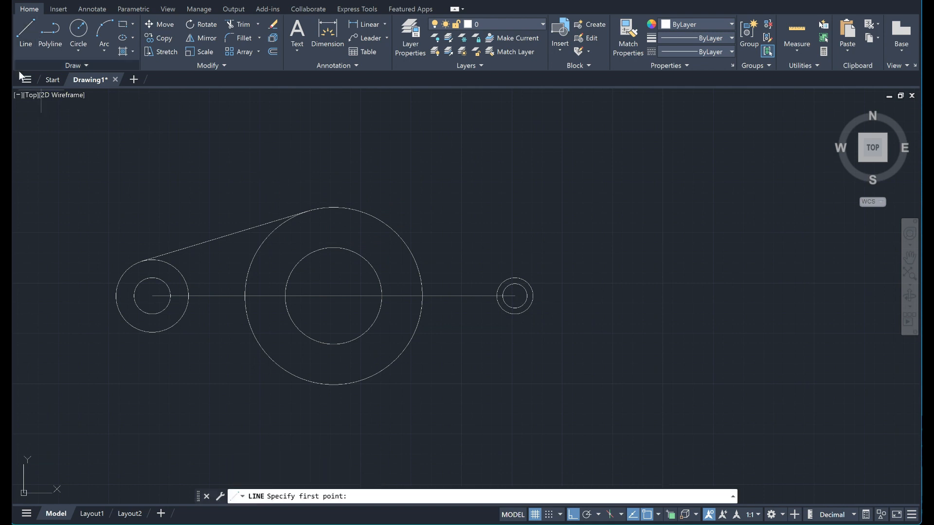
{"action": "left_click", "coordinate": [154, 332]}
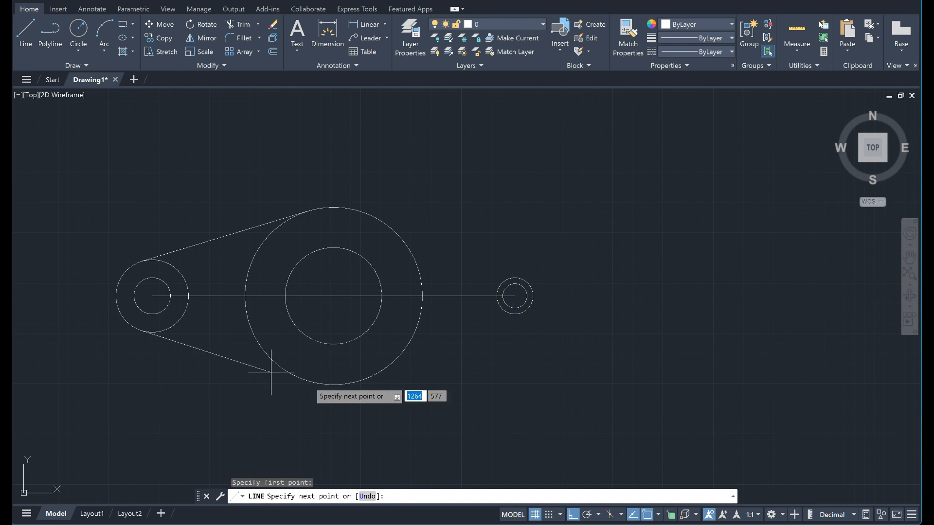
{"action": "left_click", "coordinate": [308, 380]}
{"action": "key", "text": "Return"}
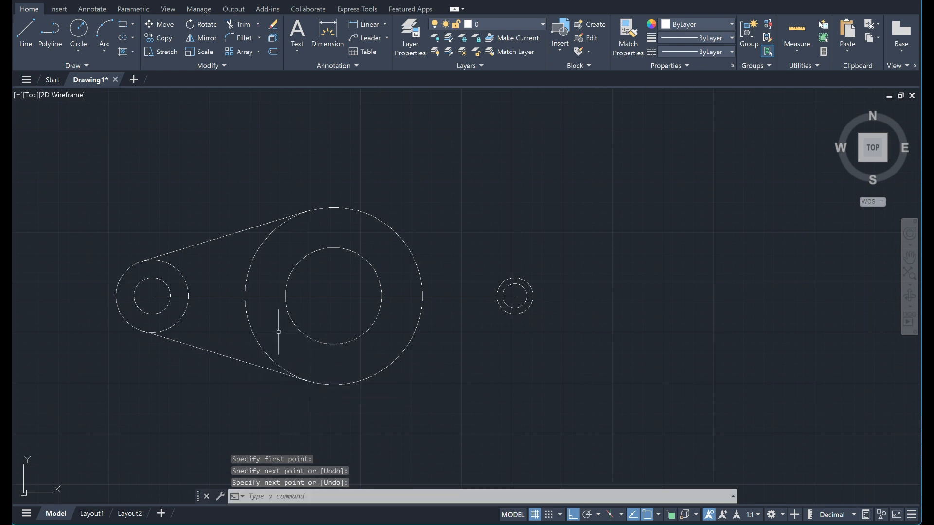
Draw the lower tangent line from the large central circle to the right outer circle.
{"action": "key", "text": "Return"}
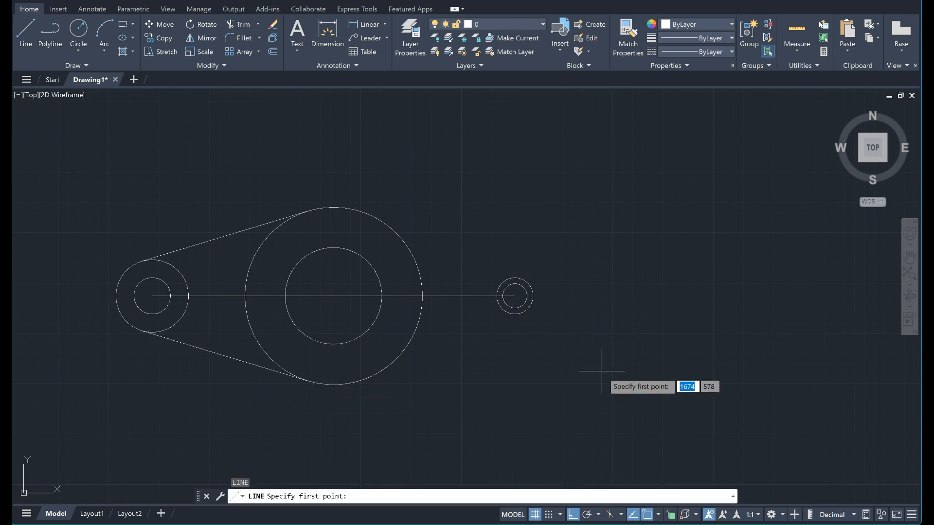
{"action": "left_click", "coordinate": [394, 361]}
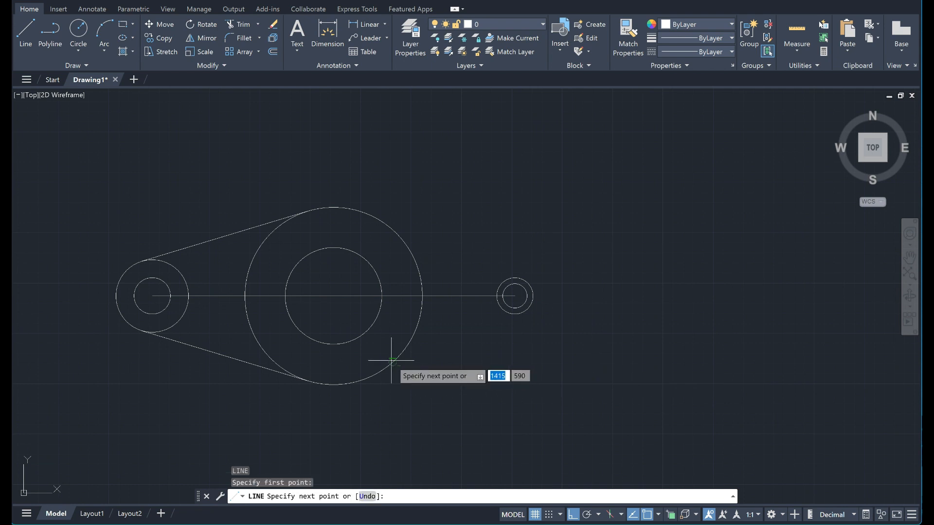
{"action": "left_click", "coordinate": [522, 315]}
{"action": "key", "text": "Return"}
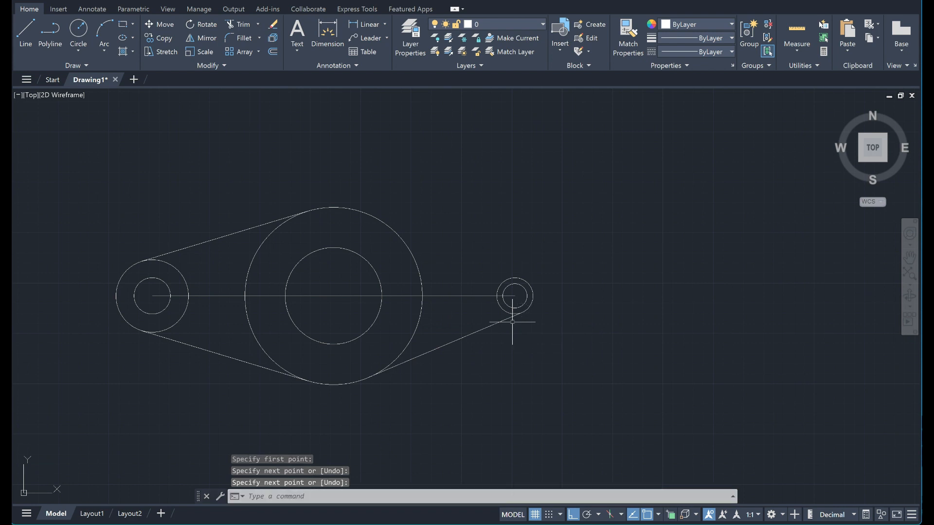
Draw the upper tangent line from the right outer circle to the large central circle.
{"action": "key", "text": "Return"}
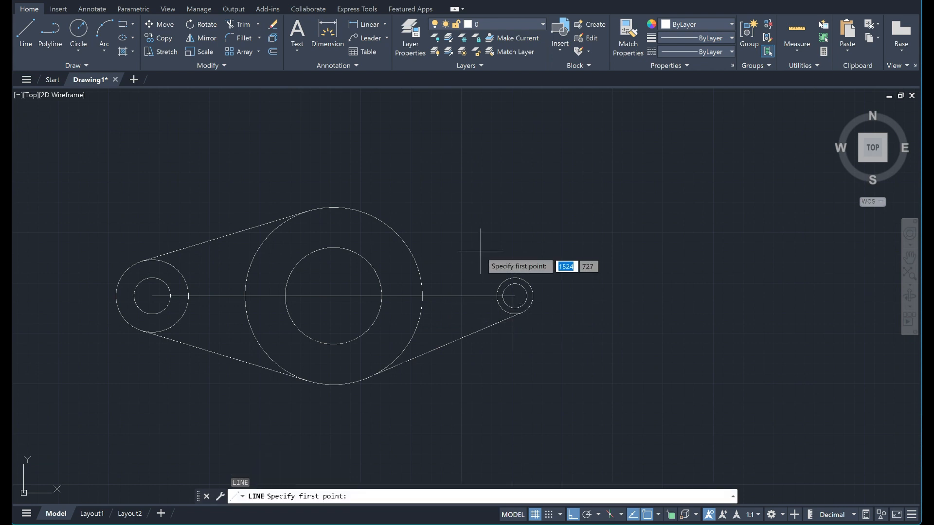
{"action": "left_click", "coordinate": [516, 277]}
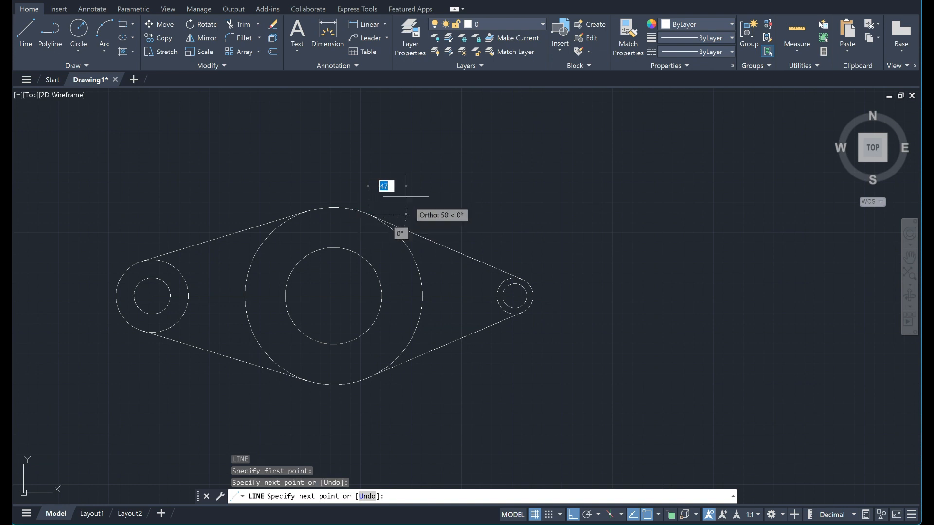
{"action": "key", "text": "Return"}
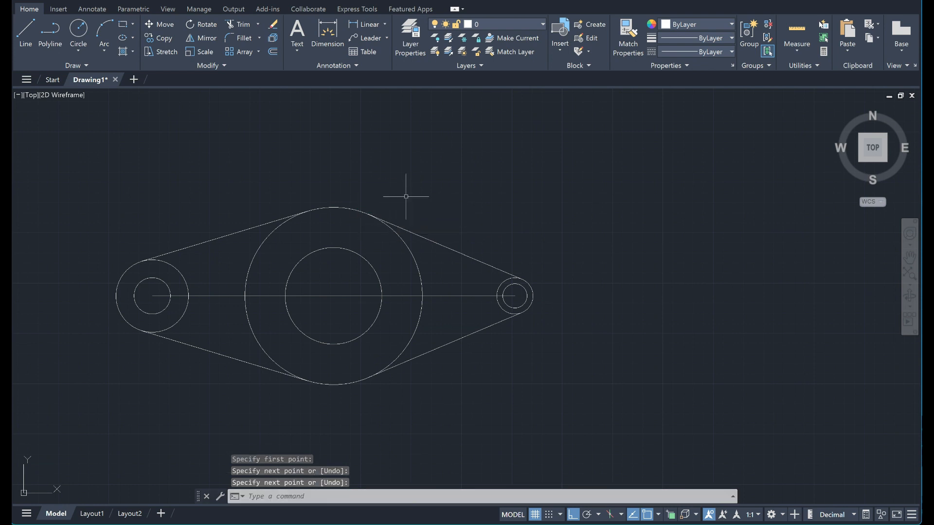
Trim the left outer circle's inward-facing arc and the horizontal line from the left circles up to the large central circle.
{"action": "left_click", "coordinate": [246, 24]}
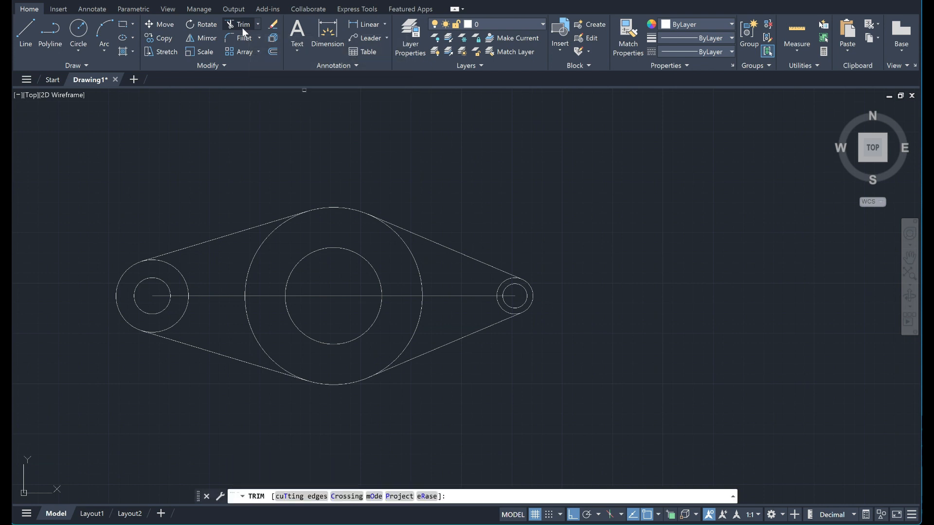
{"action": "left_click", "coordinate": [170, 296]}
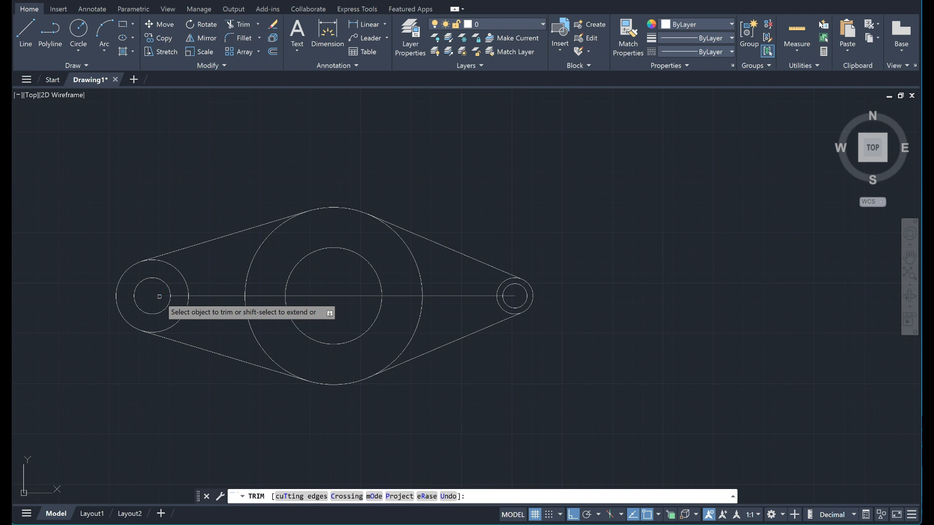
{"action": "left_click", "coordinate": [178, 295]}
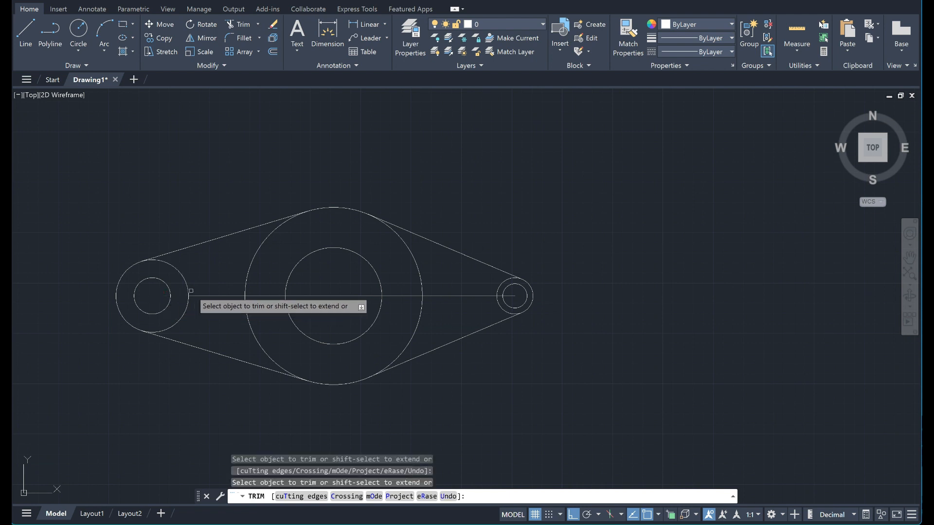
{"action": "left_click", "coordinate": [189, 294]}
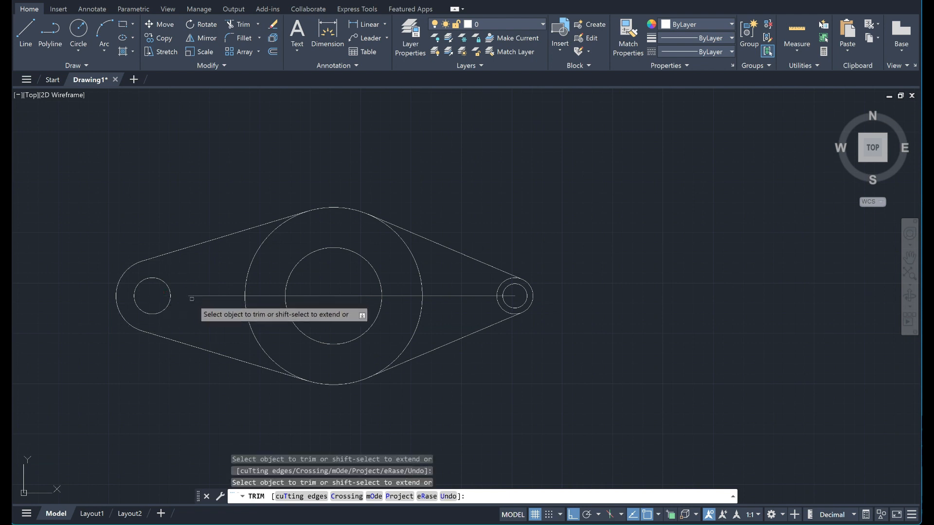
{"action": "left_click", "coordinate": [195, 296]}
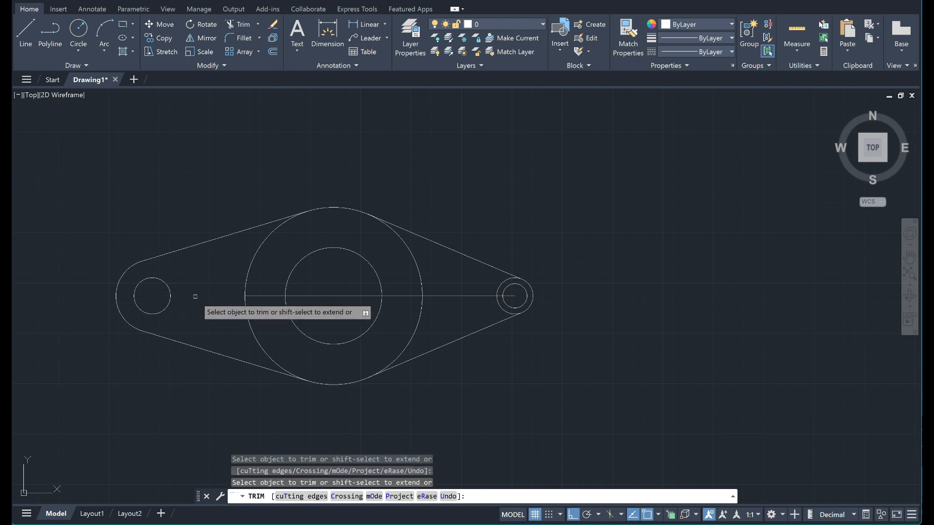
Trim the large central circle's left arc between the tangent lines and the horizontal line piece up to the inner central circle.
{"action": "left_click", "coordinate": [244, 290]}
{"action": "left_click", "coordinate": [250, 296]}
{"action": "left_click", "coordinate": [246, 305]}
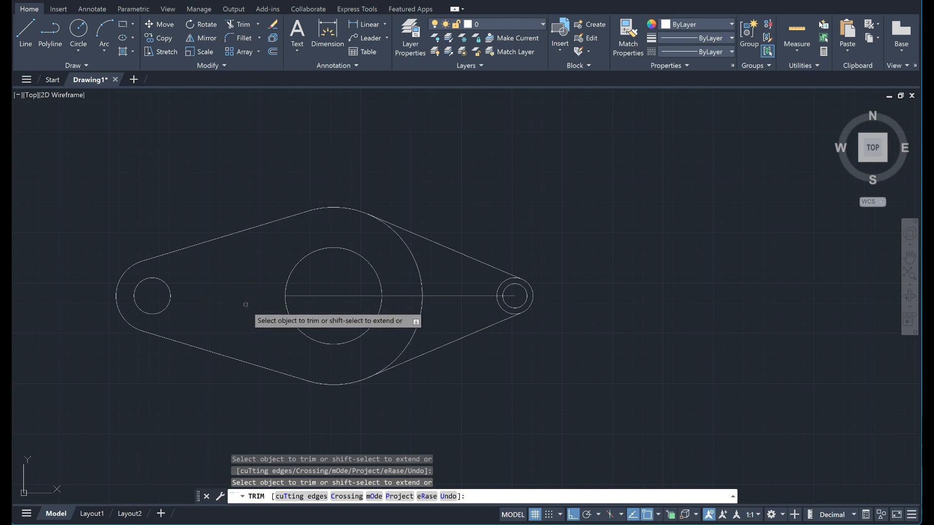
Trim the horizontal line inside the inner central circle and onward up to the right outer circle.
{"action": "left_click", "coordinate": [344, 299]}
{"action": "left_click", "coordinate": [344, 298]}
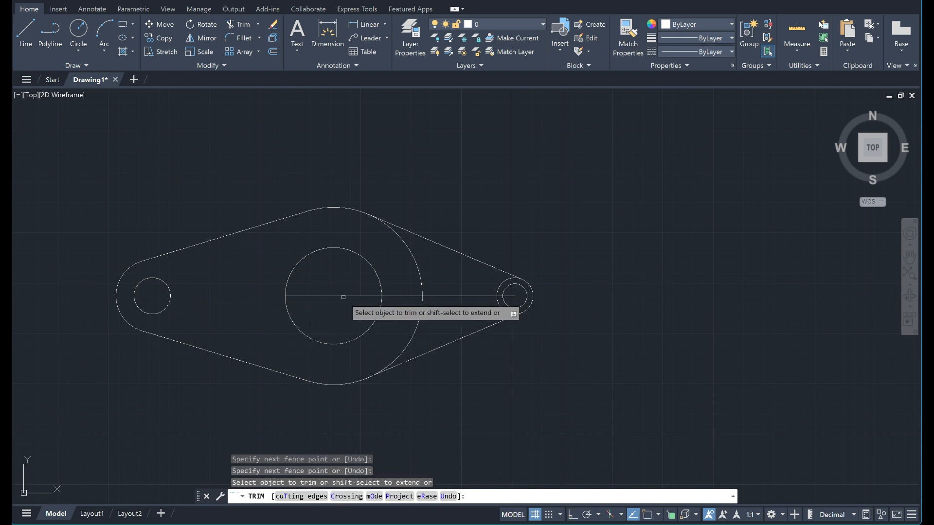
{"action": "left_click", "coordinate": [344, 296]}
{"action": "left_click", "coordinate": [341, 295]}
{"action": "left_click", "coordinate": [391, 295]}
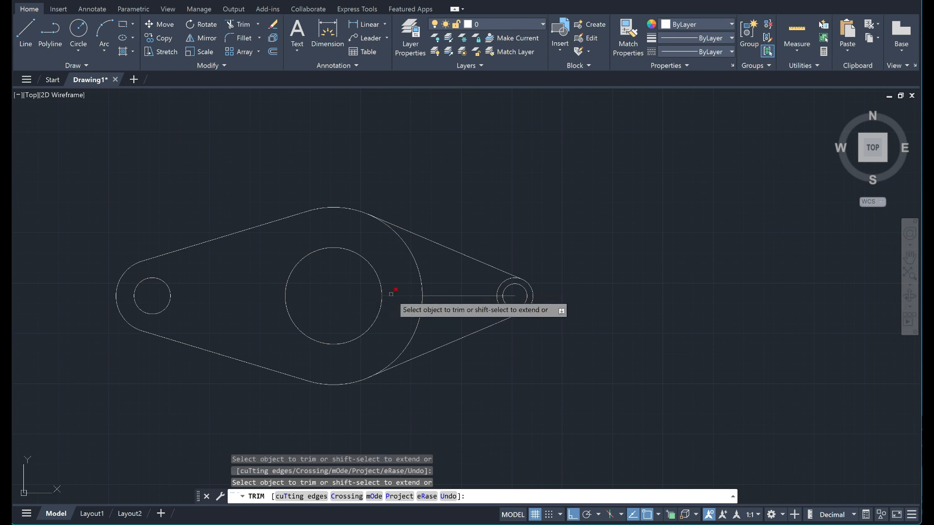
{"action": "left_click", "coordinate": [442, 295]}
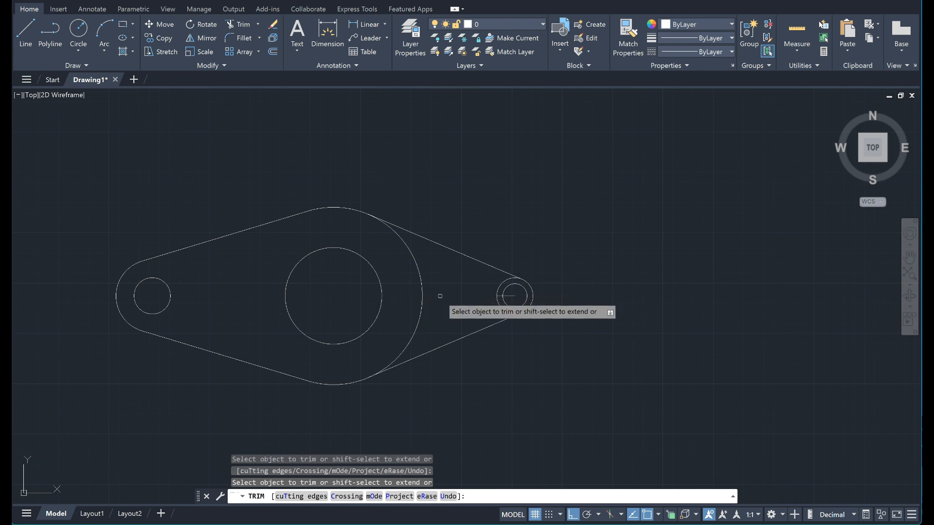
Trim the large central circle's right arc, the right outer circle's inward-facing arc and the leftover line at the right circles.
{"action": "left_click", "coordinate": [416, 292]}
{"action": "left_click", "coordinate": [427, 292]}
{"action": "key", "text": "Return"}
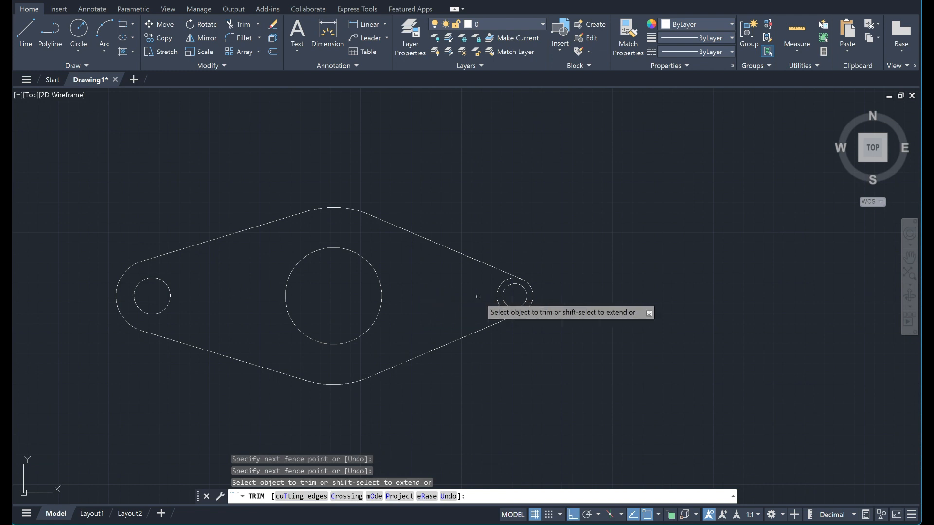
{"action": "left_click", "coordinate": [498, 293]}
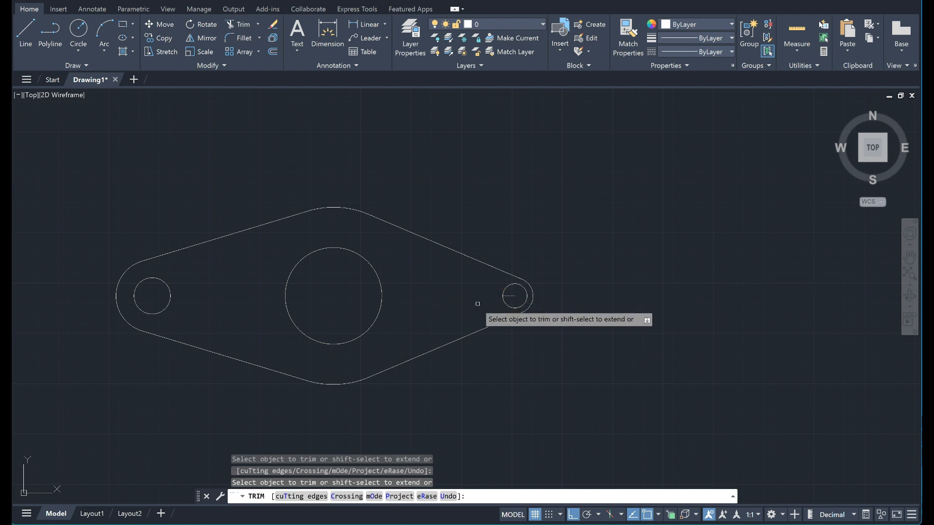
{"action": "left_click", "coordinate": [506, 294]}
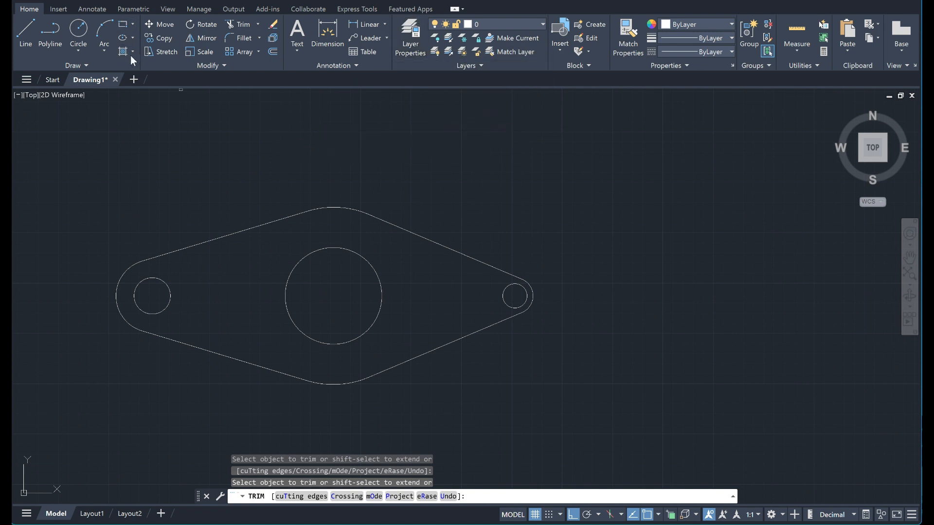
{"action": "key", "text": "Escape"}
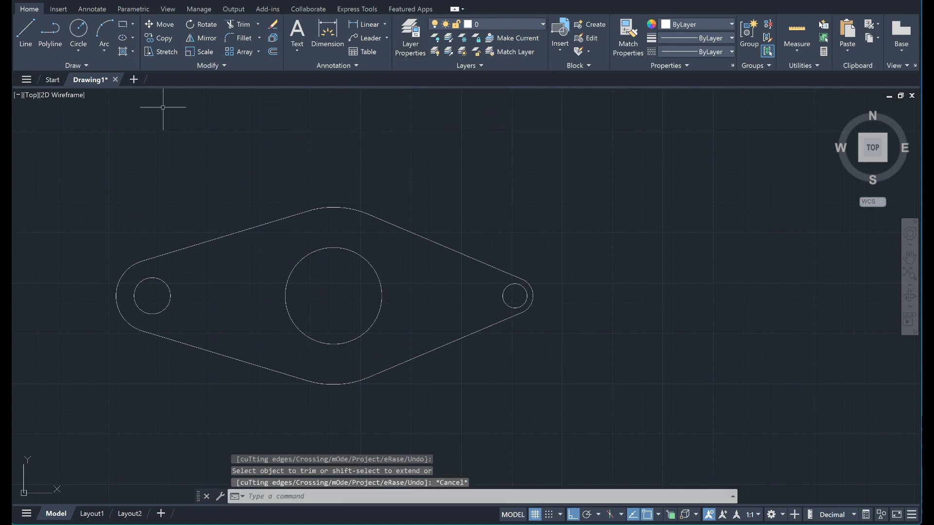
For a linear dimension, turn off the Tangent object snap and enable Endpoint, Midpoint, Center and Geometric Center.
{"action": "left_click", "coordinate": [370, 24]}
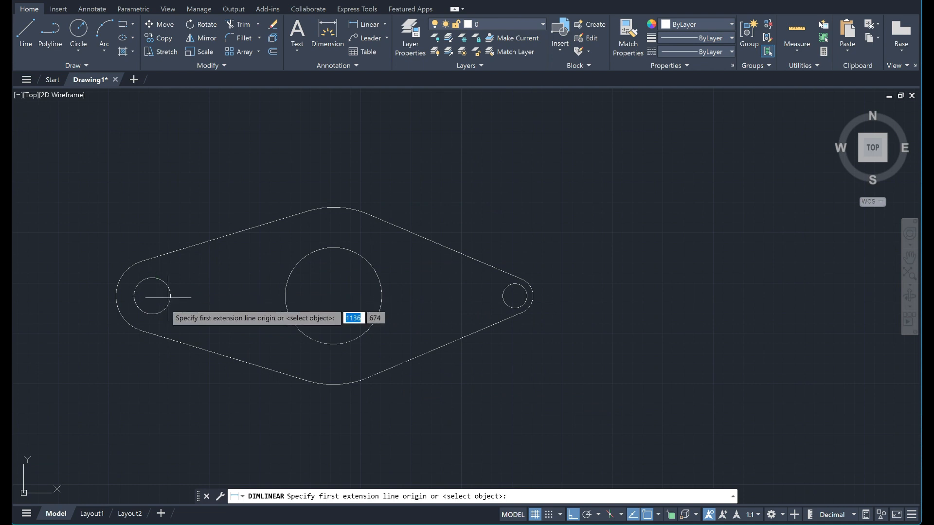
{"action": "left_click", "coordinate": [660, 516]}
{"action": "left_click", "coordinate": [674, 439]}
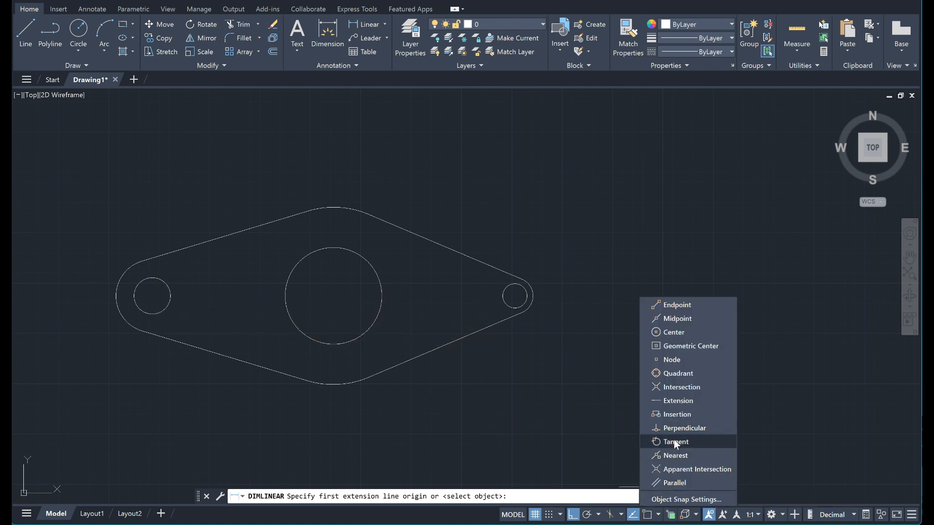
{"action": "left_click", "coordinate": [665, 319]}
{"action": "left_click", "coordinate": [663, 305]}
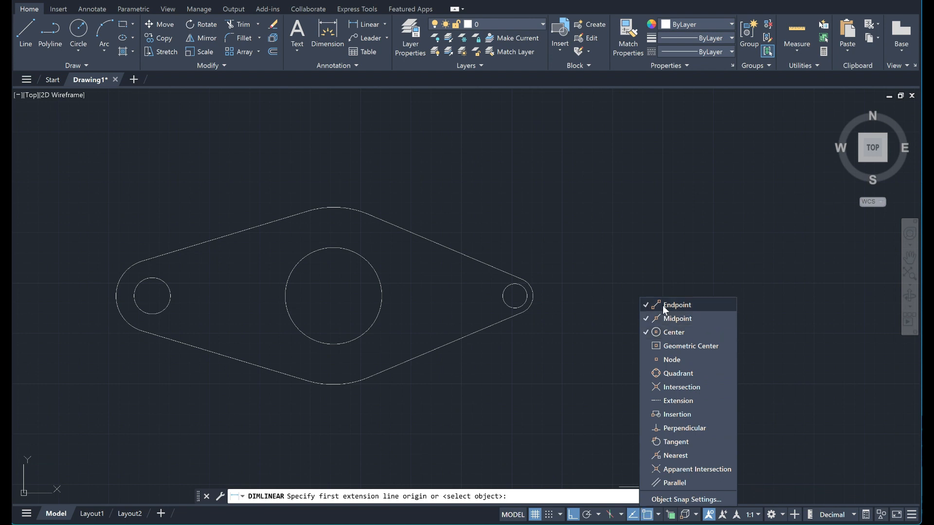
{"action": "left_click", "coordinate": [664, 346]}
{"action": "left_click", "coordinate": [658, 516]}
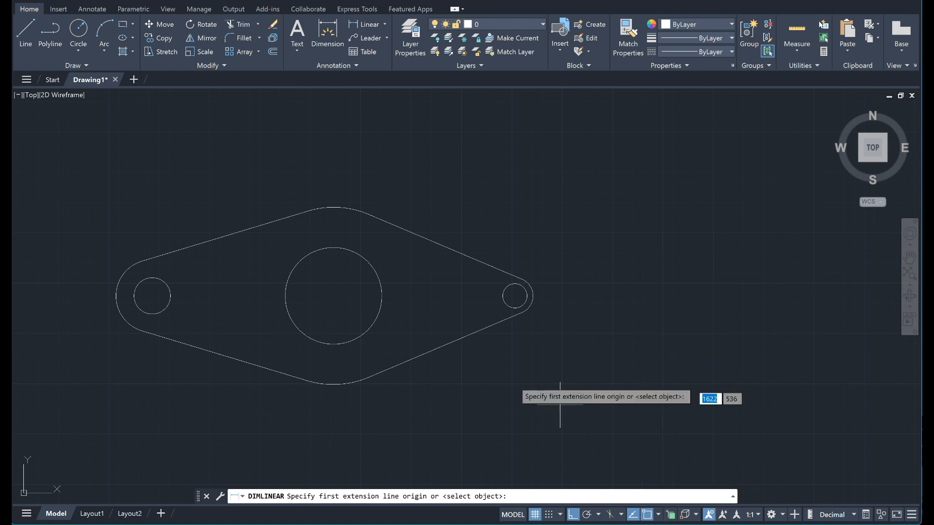
Add horizontal linear dimensions below the outline from the left hole's center to the centers of the central and right holes.
{"action": "left_click", "coordinate": [153, 295]}
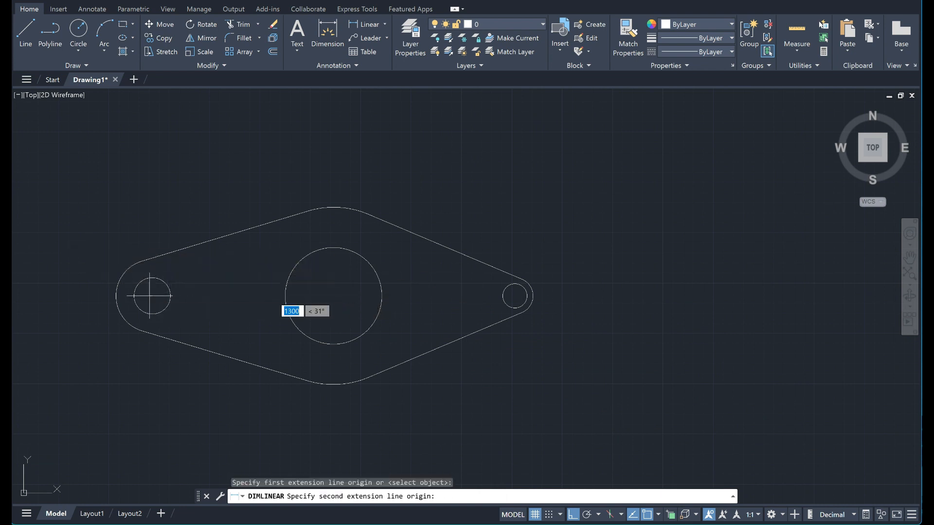
{"action": "left_click", "coordinate": [333, 296]}
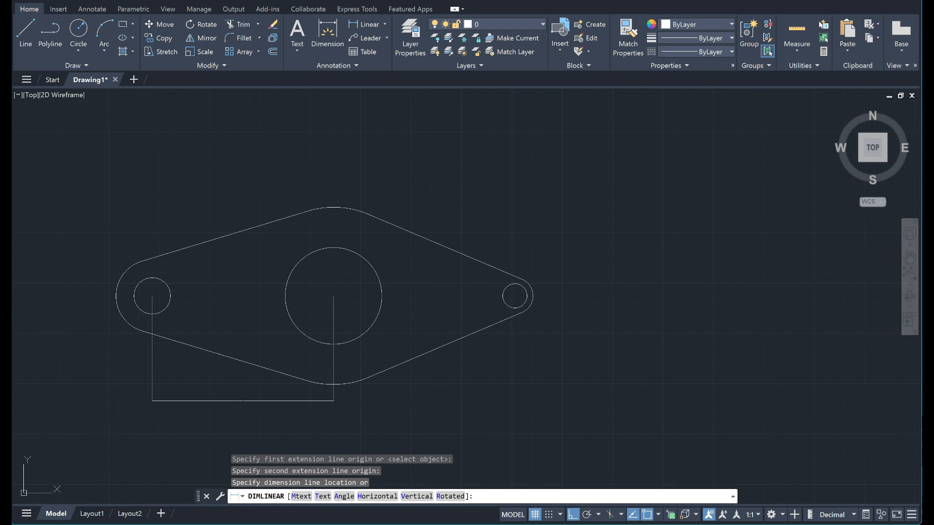
{"action": "key", "text": "Return"}
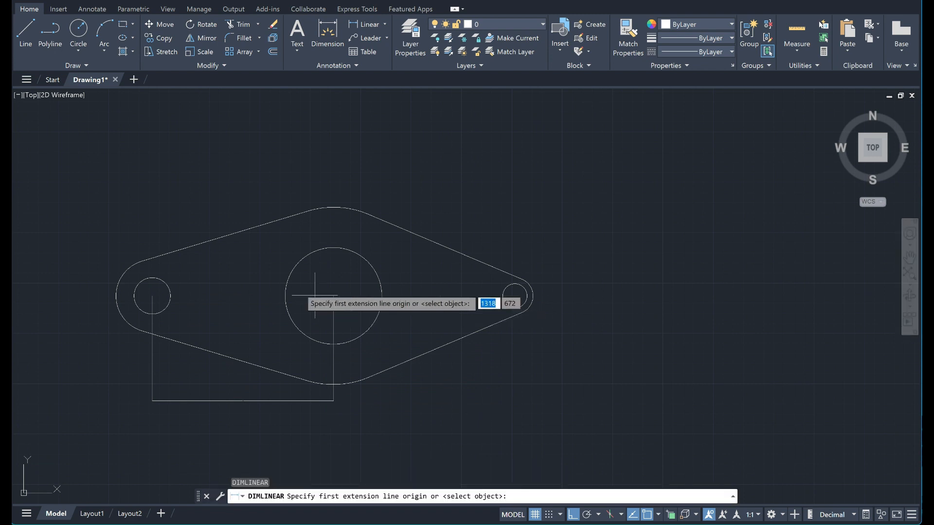
{"action": "left_click", "coordinate": [152, 295]}
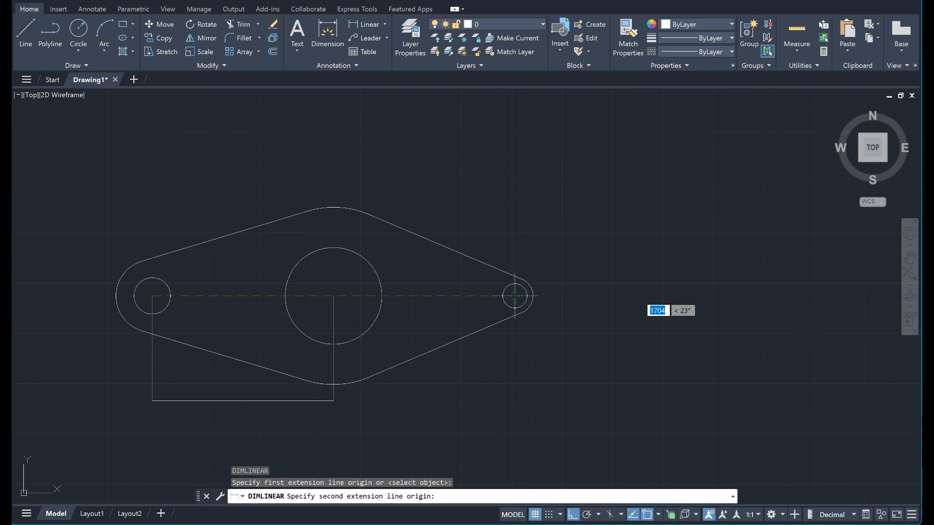
{"action": "left_click", "coordinate": [515, 296]}
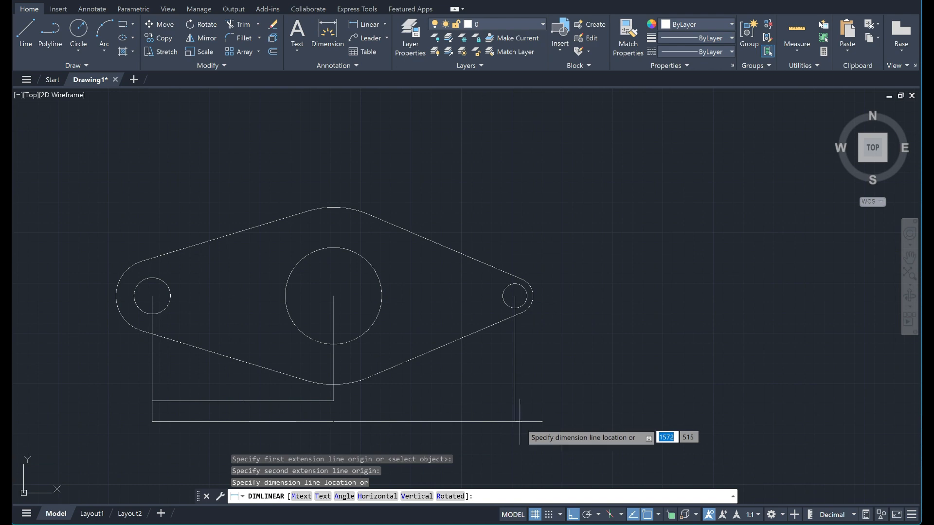
{"action": "left_click", "coordinate": [519, 421]}
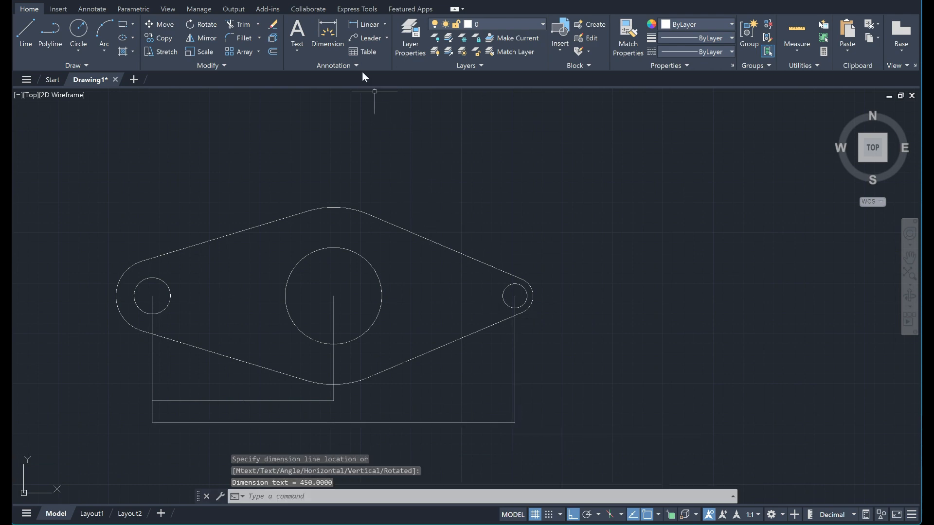
Add radius dimensions to the left hole and the left end arc, placing both outside the outline's upper left.
{"action": "left_click", "coordinate": [386, 24]}
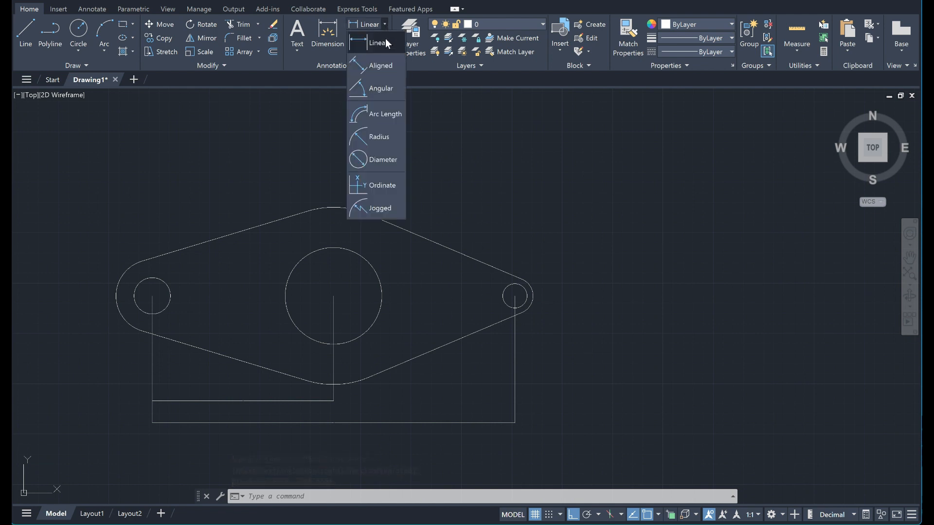
{"action": "left_click", "coordinate": [386, 137]}
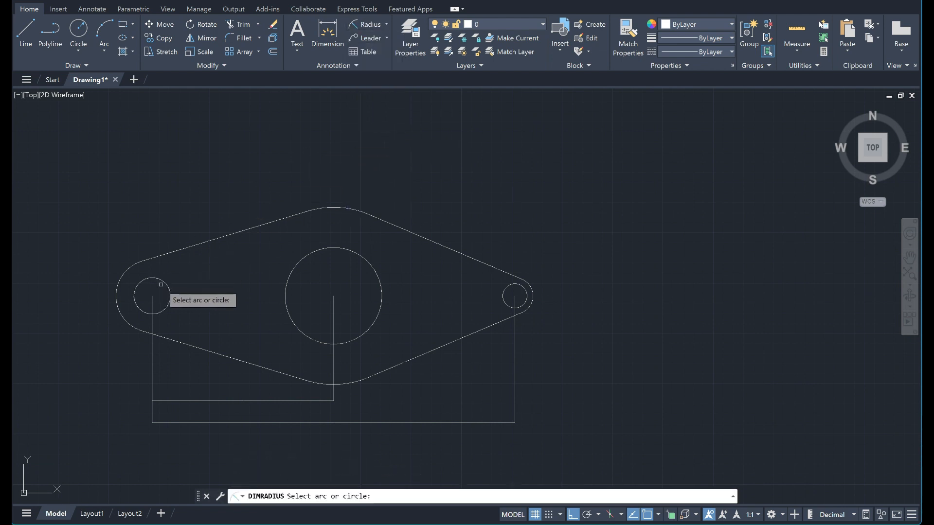
{"action": "left_click", "coordinate": [137, 283]}
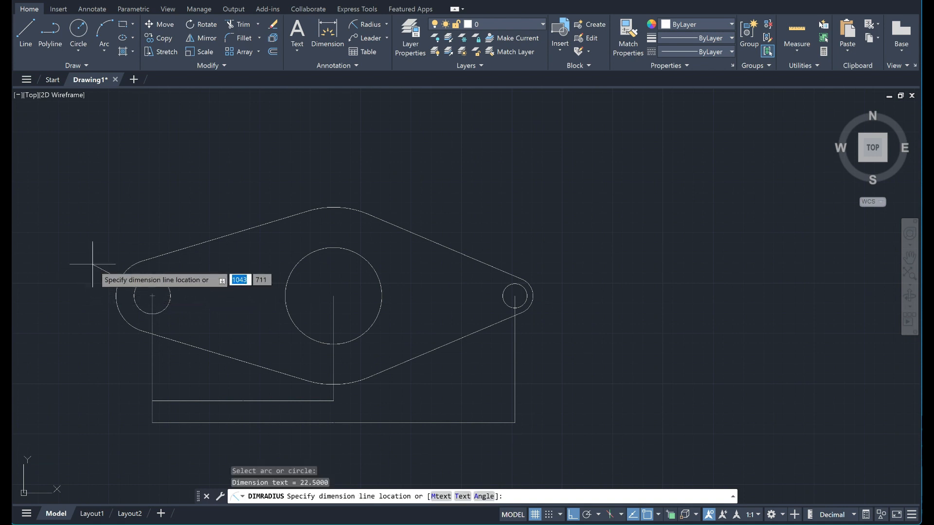
{"action": "left_click", "coordinate": [103, 252]}
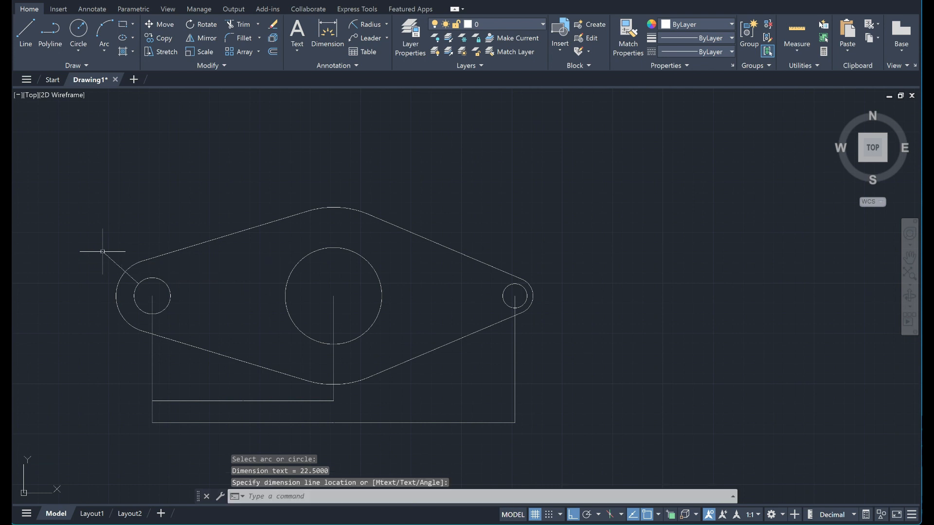
{"action": "key", "text": "Return"}
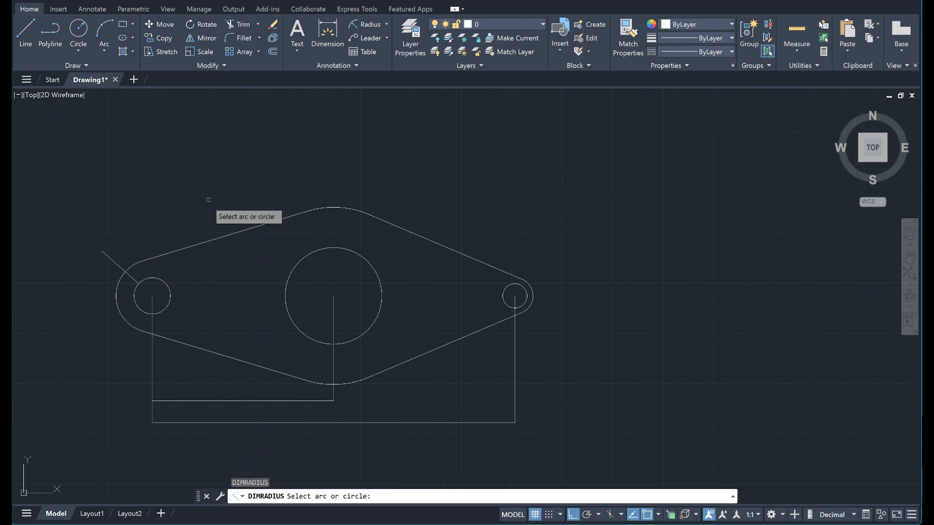
{"action": "left_click", "coordinate": [120, 284]}
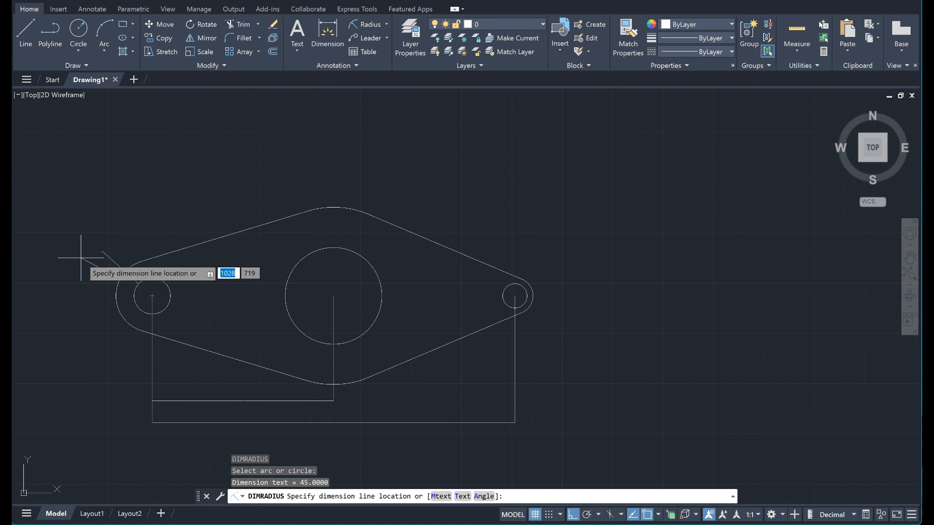
{"action": "left_click", "coordinate": [75, 276]}
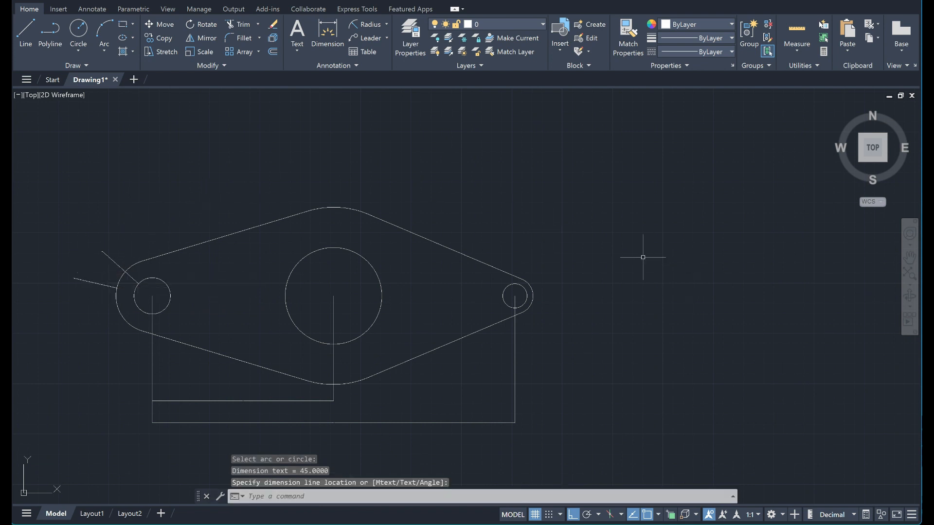
Add radius dimensions to the right hole and the right end arc, placing both to the right of the outline.
{"action": "key", "text": "Return"}
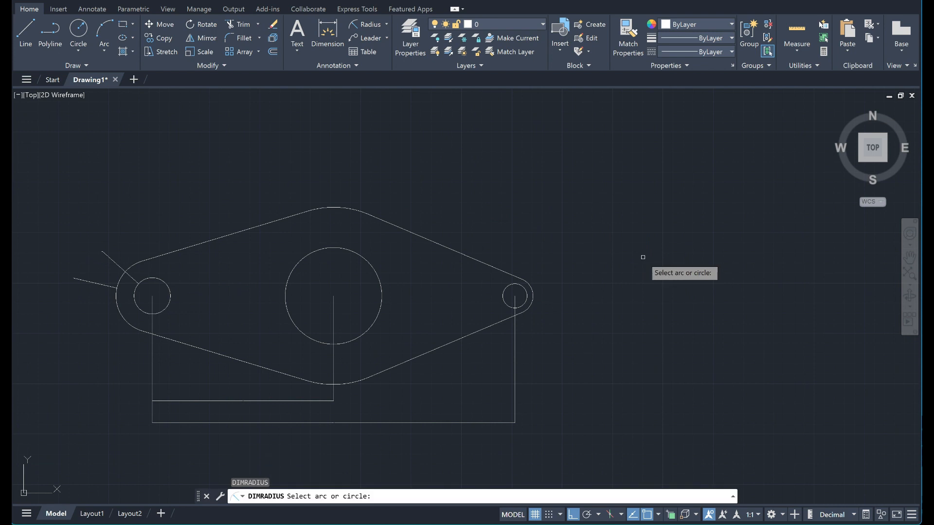
{"action": "left_click", "coordinate": [522, 284]}
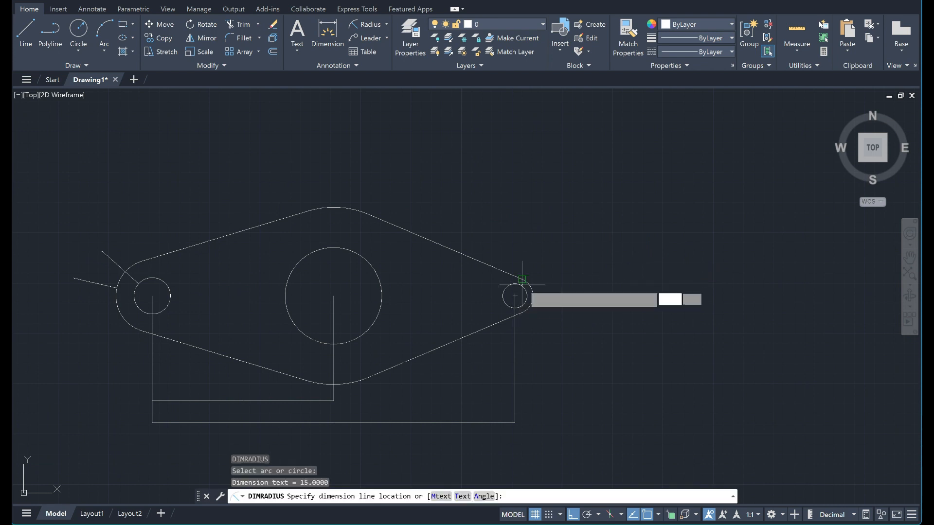
{"action": "left_click", "coordinate": [577, 265]}
{"action": "key", "text": "Return"}
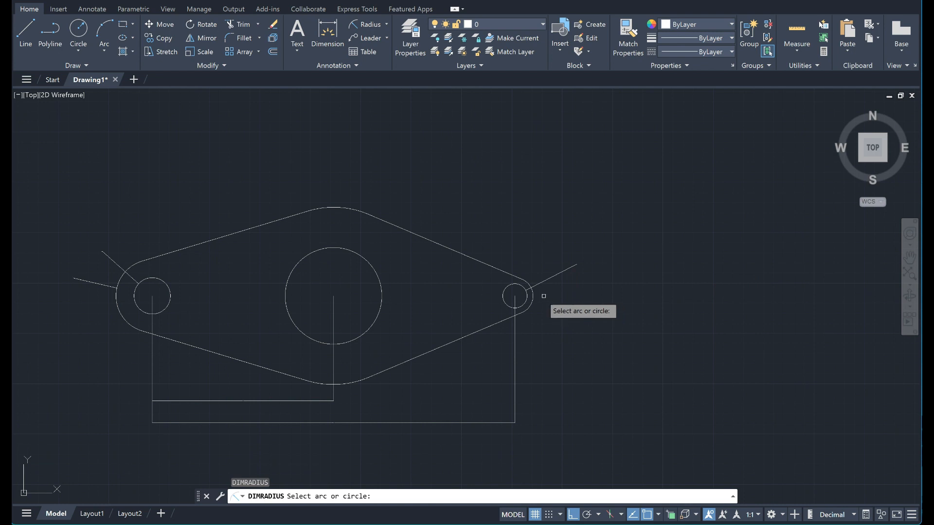
{"action": "left_click", "coordinate": [532, 296]}
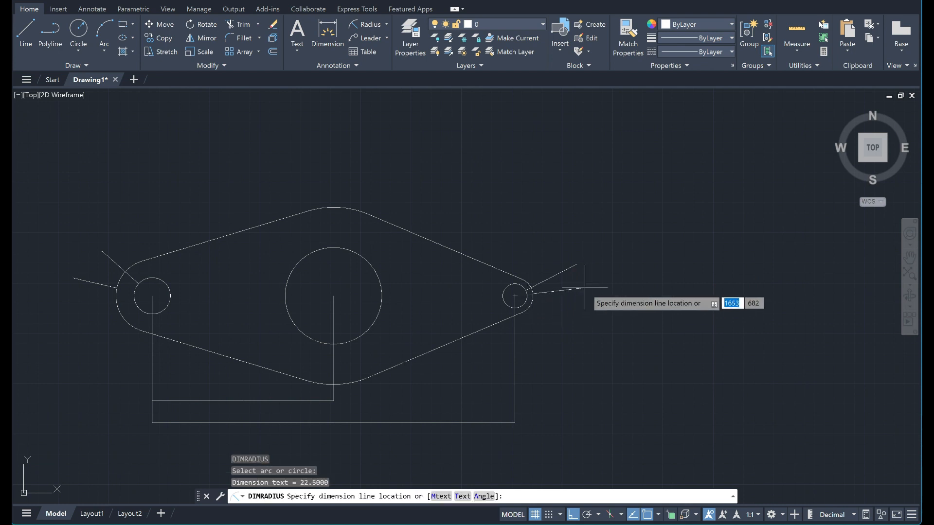
{"action": "left_click", "coordinate": [585, 288]}
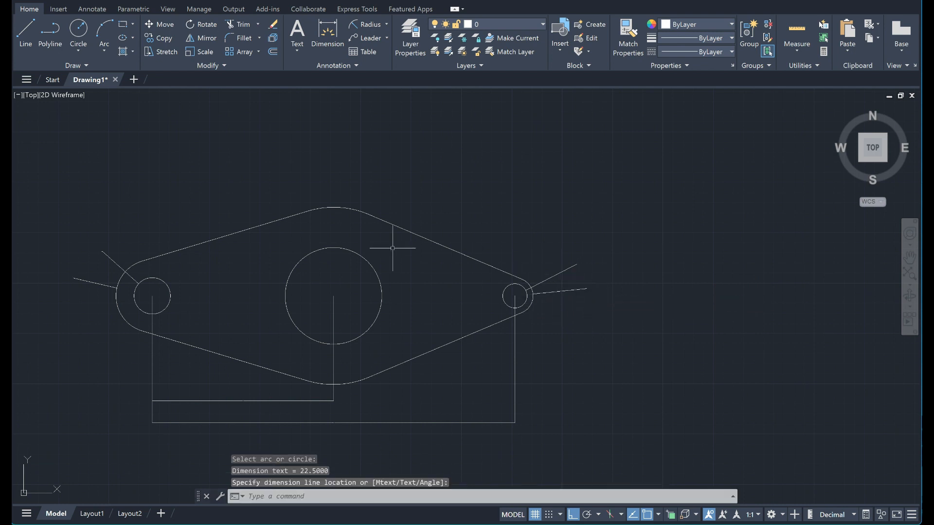
Add radius dimensions to the outline's upper central arc and the central hole, placing both above the part.
{"action": "key", "text": "Return"}
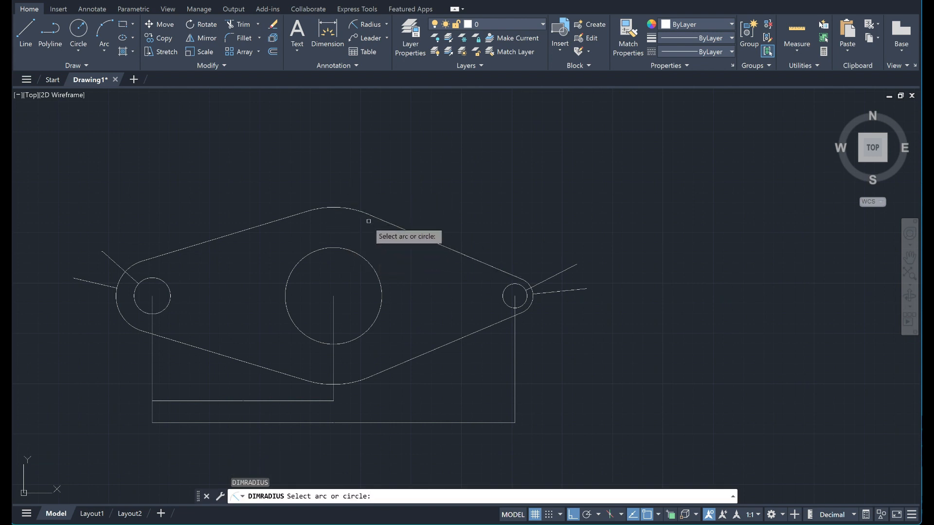
{"action": "left_click", "coordinate": [344, 209]}
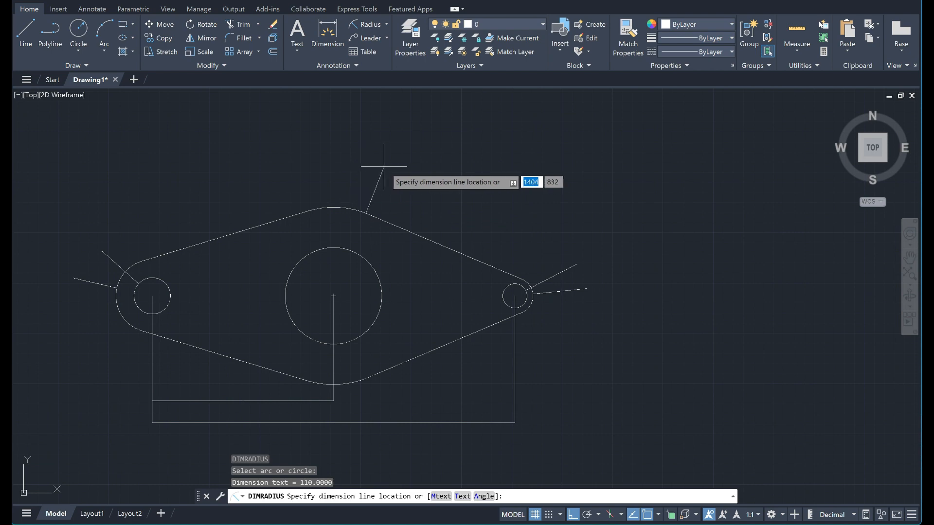
{"action": "left_click", "coordinate": [355, 156]}
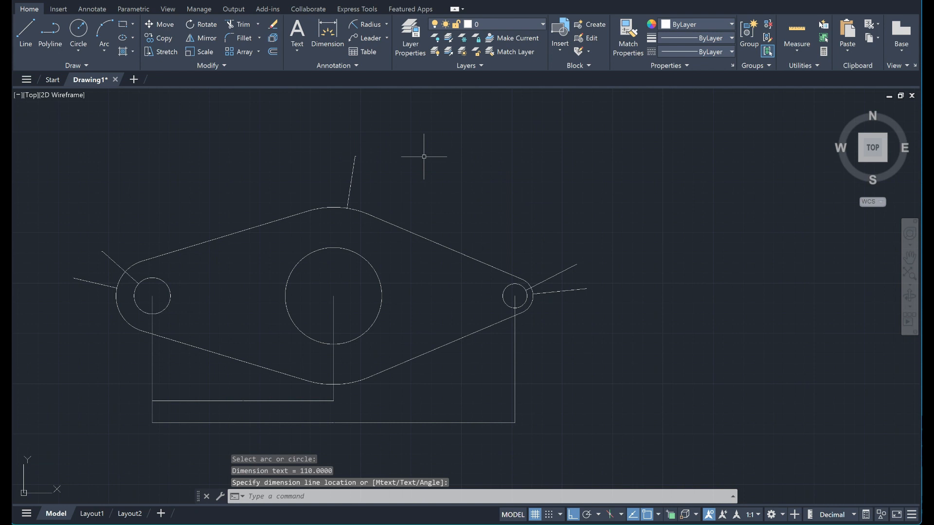
{"action": "key", "text": "Return"}
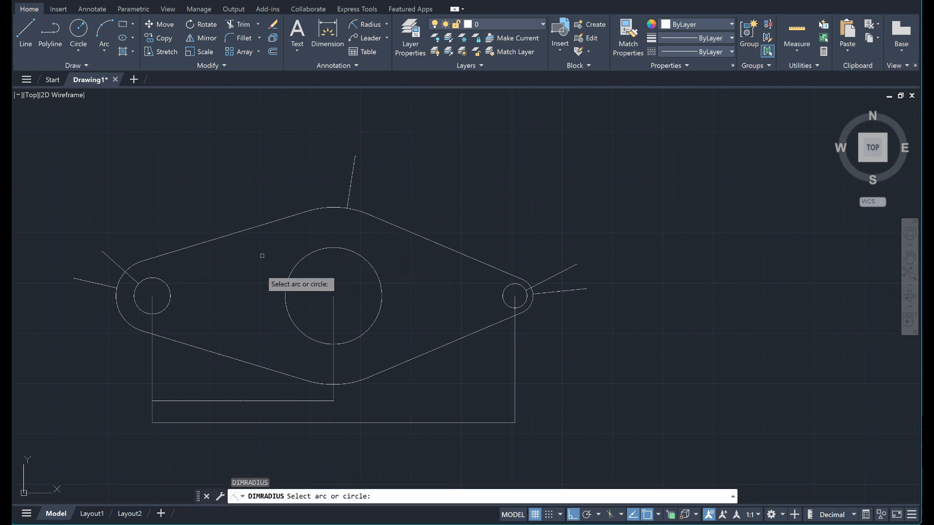
{"action": "left_click", "coordinate": [366, 264]}
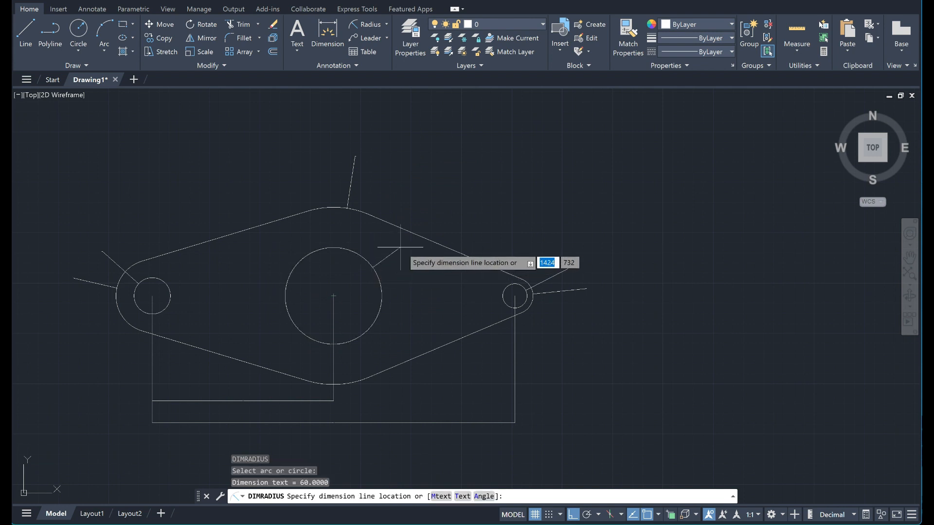
{"action": "left_click", "coordinate": [474, 181]}
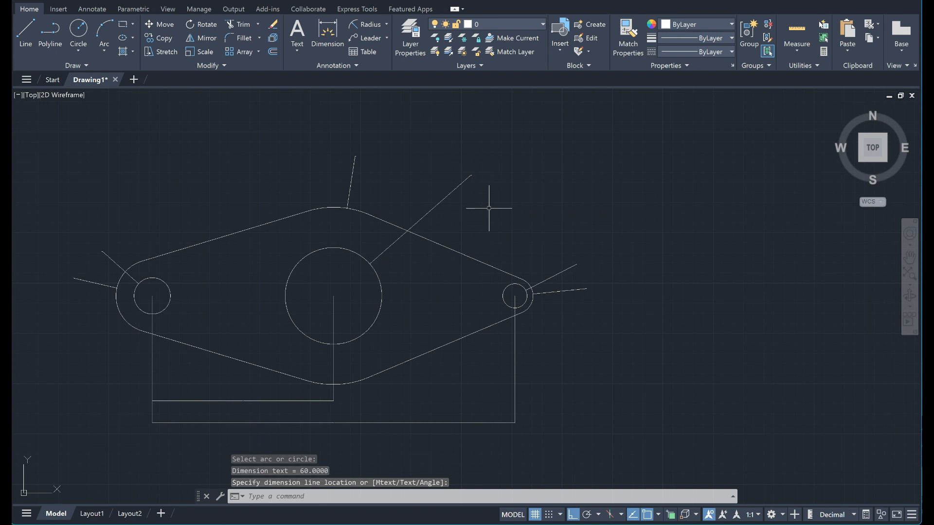
Select all eight linear and radius dimensions of the part and open their shared properties.
{"action": "left_click", "coordinate": [354, 162]}
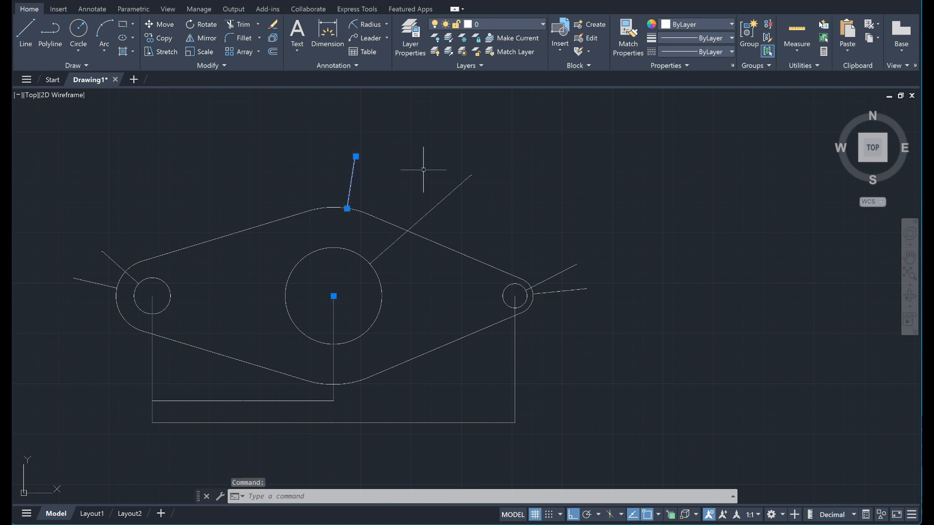
{"action": "left_click", "coordinate": [463, 182]}
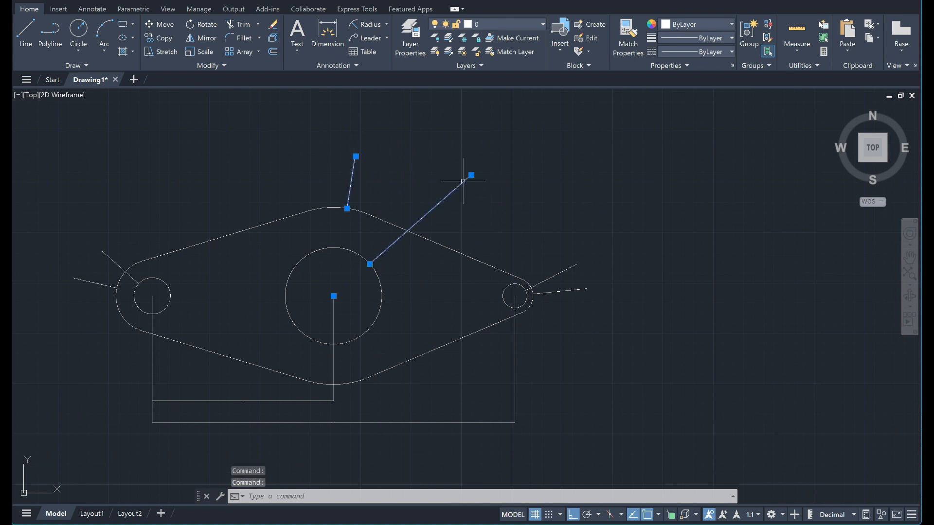
{"action": "left_click", "coordinate": [562, 272]}
{"action": "left_click", "coordinate": [572, 287]}
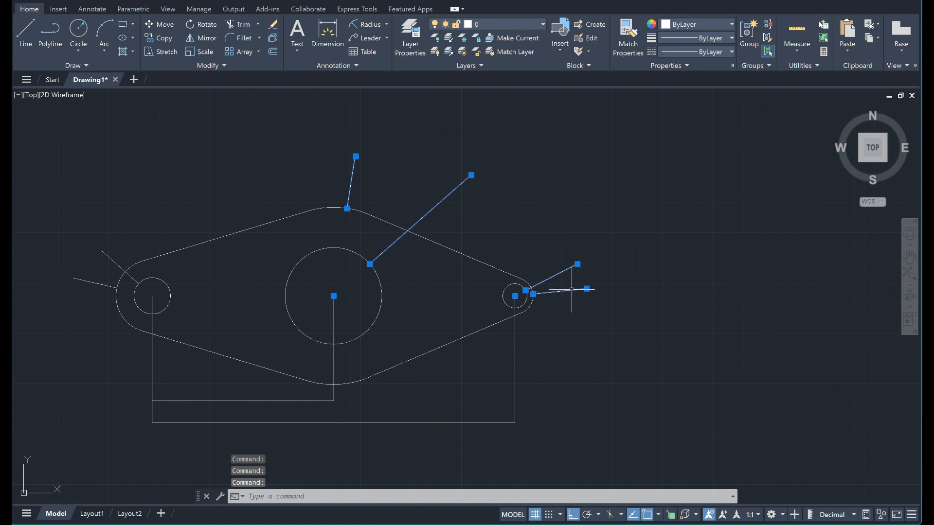
{"action": "left_click", "coordinate": [515, 382]}
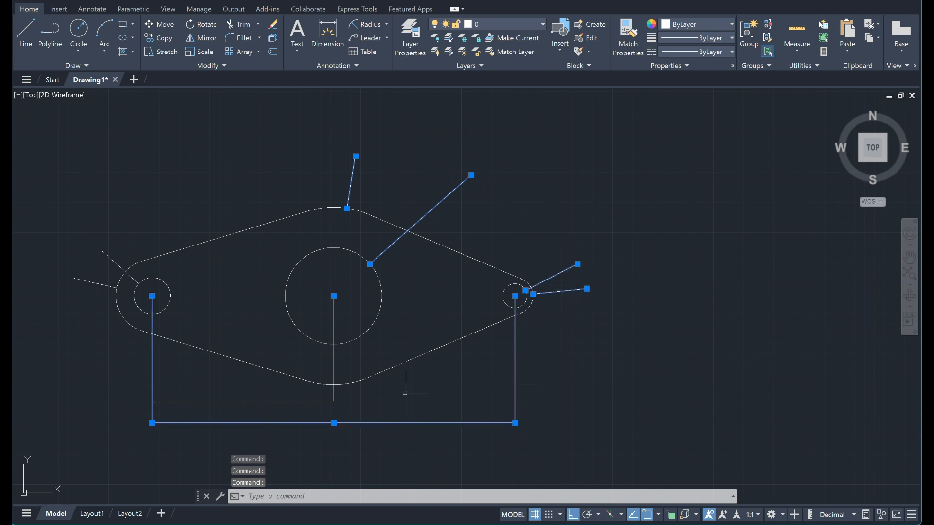
{"action": "left_click", "coordinate": [333, 400]}
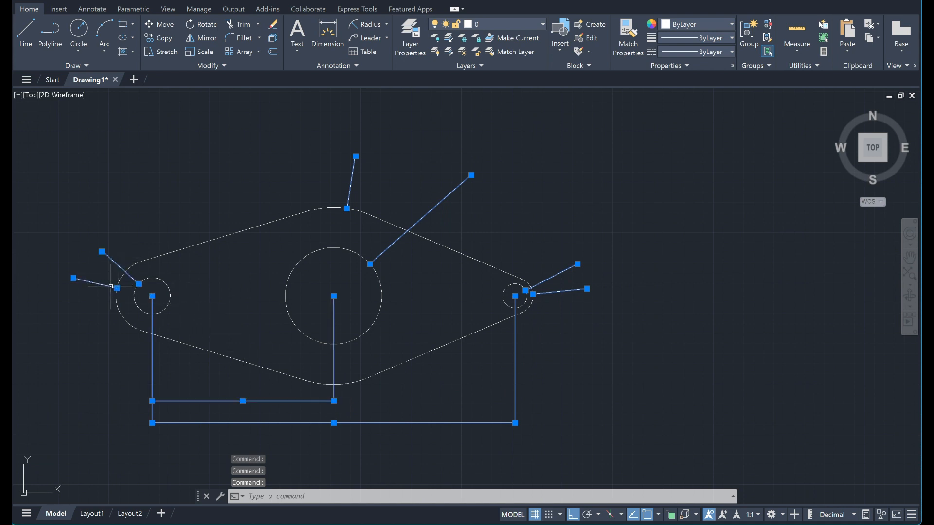
{"action": "right_click", "coordinate": [102, 252]}
{"action": "left_click", "coordinate": [139, 508]}
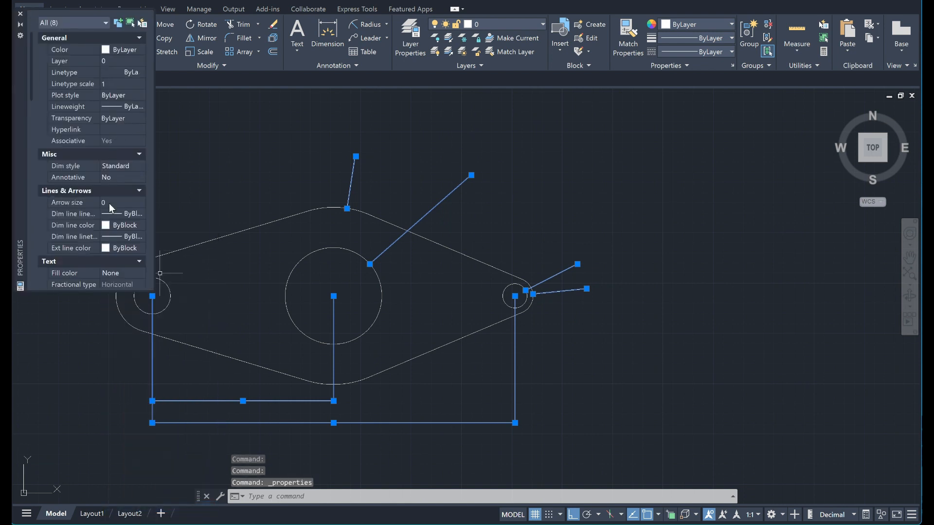
Set the arrow size of the selected dimensions, trying 3 and 8 before settling on 14.
{"action": "scroll", "coordinate": [109, 203], "scroll_direction": "down", "scroll_amount": 2}
{"action": "scroll", "coordinate": [98, 181], "scroll_direction": "down", "scroll_amount": 2}
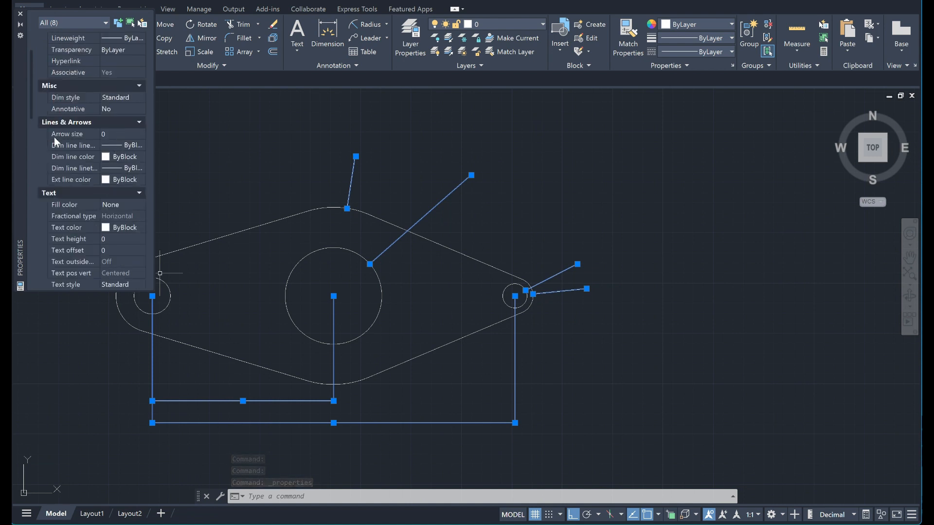
{"action": "left_click", "coordinate": [115, 133]}
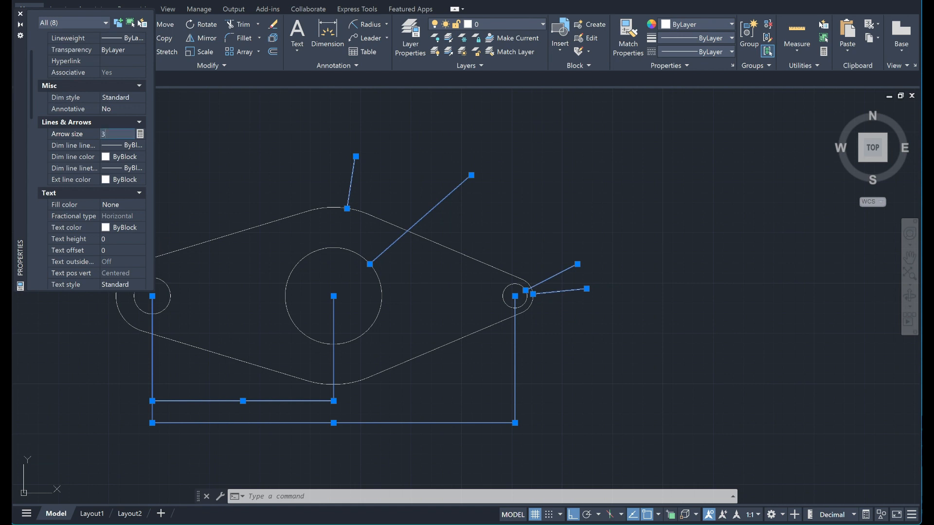
{"action": "type", "text": "3"}
{"action": "key", "text": "Return"}
{"action": "left_click", "coordinate": [115, 134]}
{"action": "key", "text": "Return"}
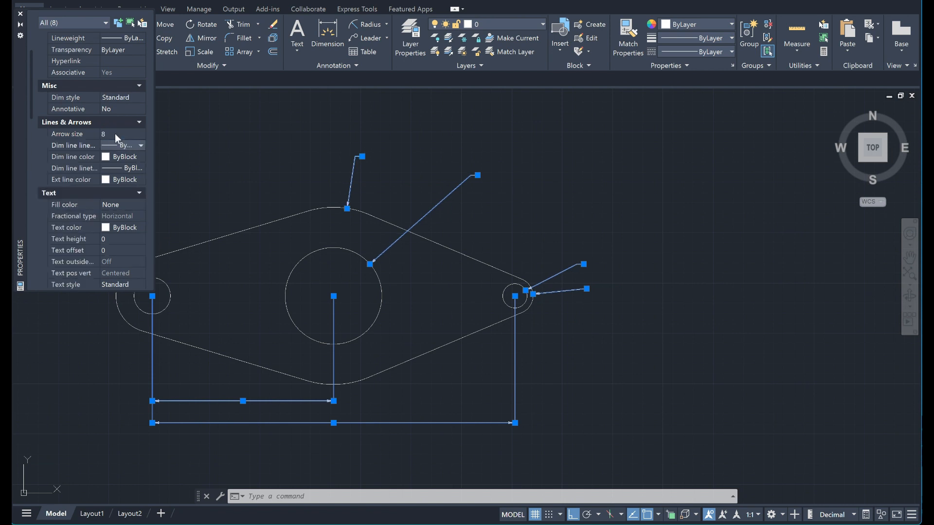
{"action": "left_click", "coordinate": [114, 133]}
{"action": "key", "text": "Return"}
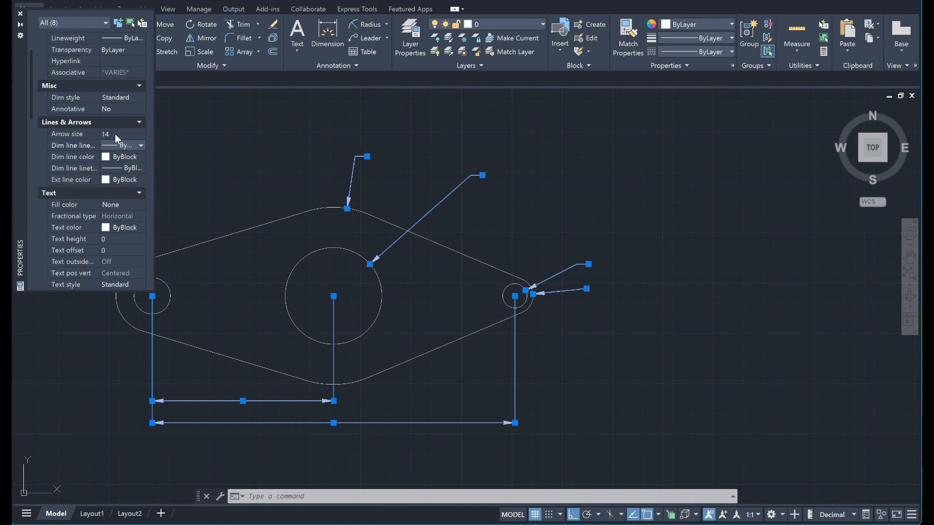
Set the text height of the selected dimensions, trying 14 before settling on 10.
{"action": "left_click", "coordinate": [120, 239]}
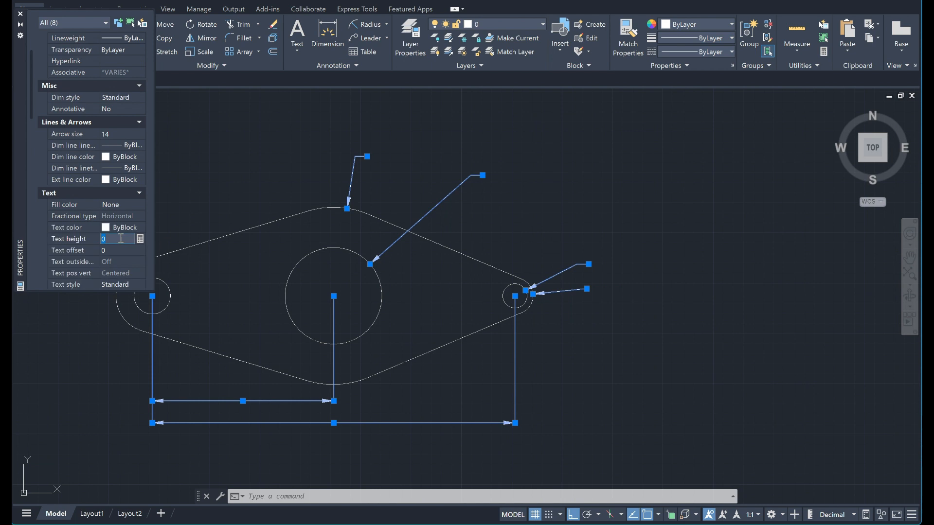
{"action": "type", "text": "14"}
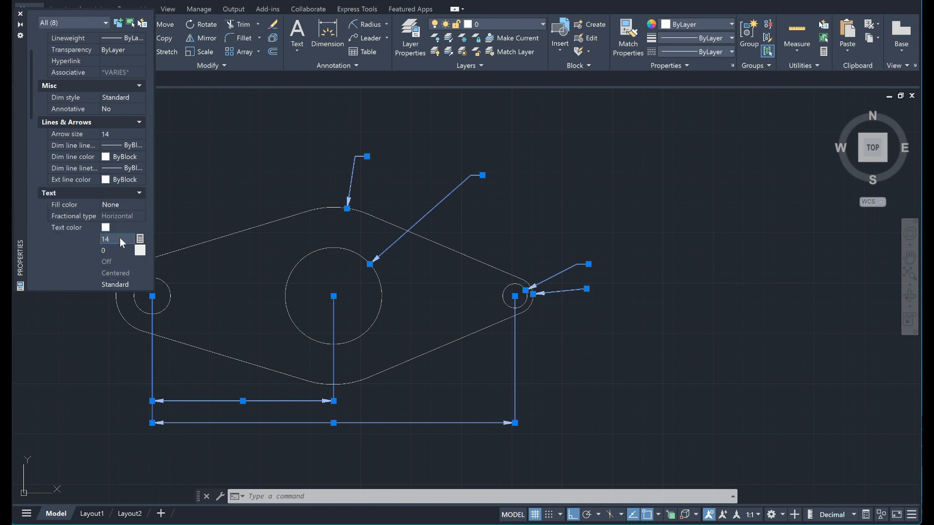
{"action": "key", "text": "Tab"}
{"action": "left_click", "coordinate": [121, 239]}
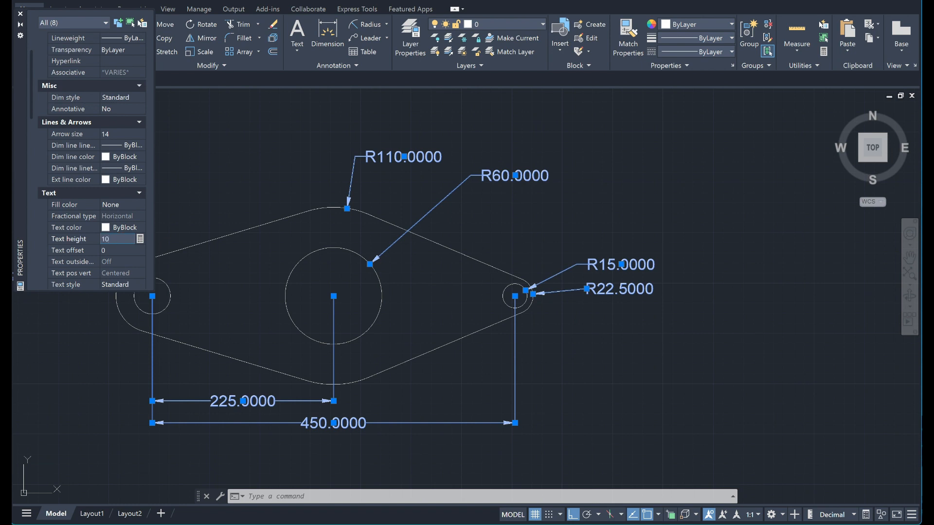
{"action": "type", "text": "10"}
{"action": "key", "text": "Tab"}
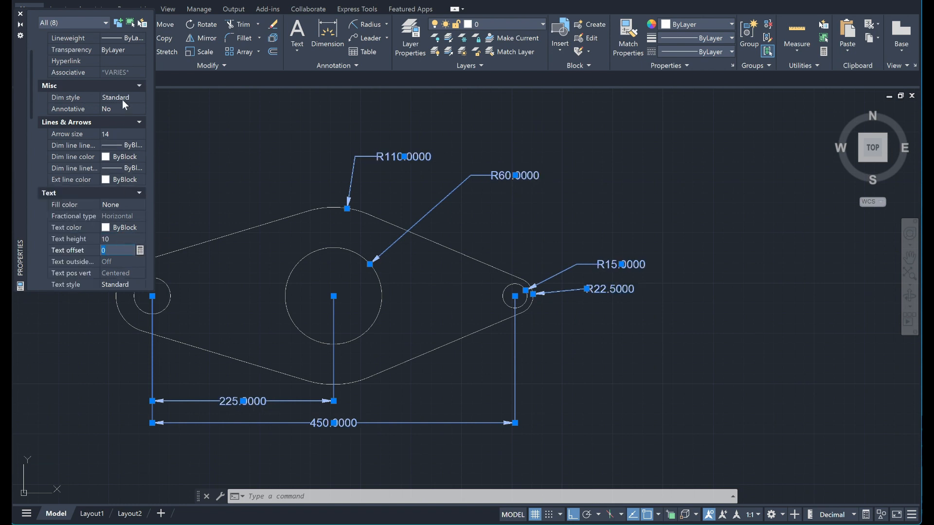
Change the color of the selected dimensions to White, close their properties and clear the selection.
{"action": "scroll", "coordinate": [122, 100], "scroll_direction": "up", "scroll_amount": 1}
{"action": "scroll", "coordinate": [122, 100], "scroll_direction": "up", "scroll_amount": 2}
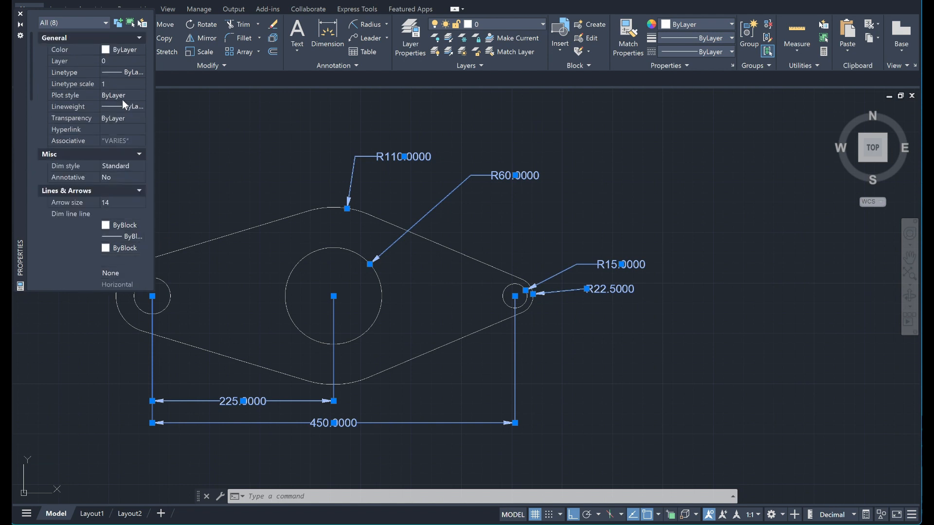
{"action": "left_click", "coordinate": [130, 52]}
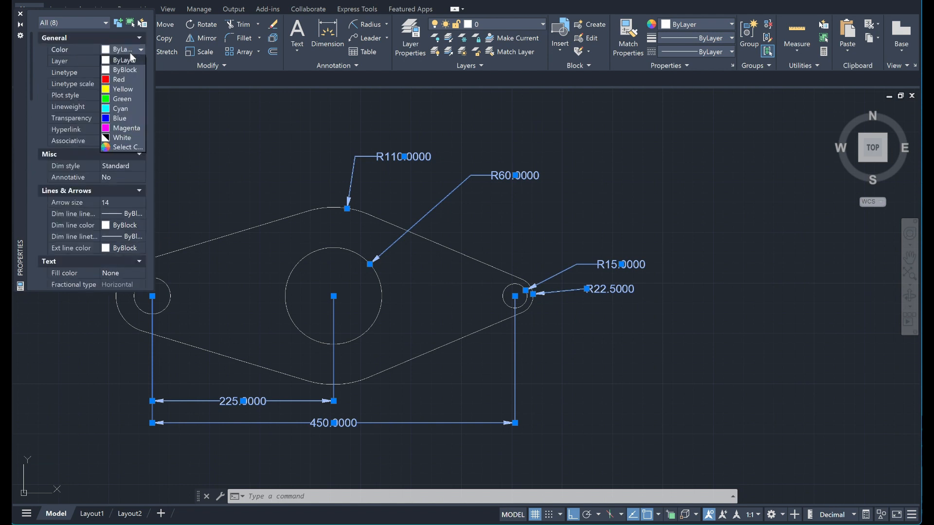
{"action": "left_click", "coordinate": [122, 138]}
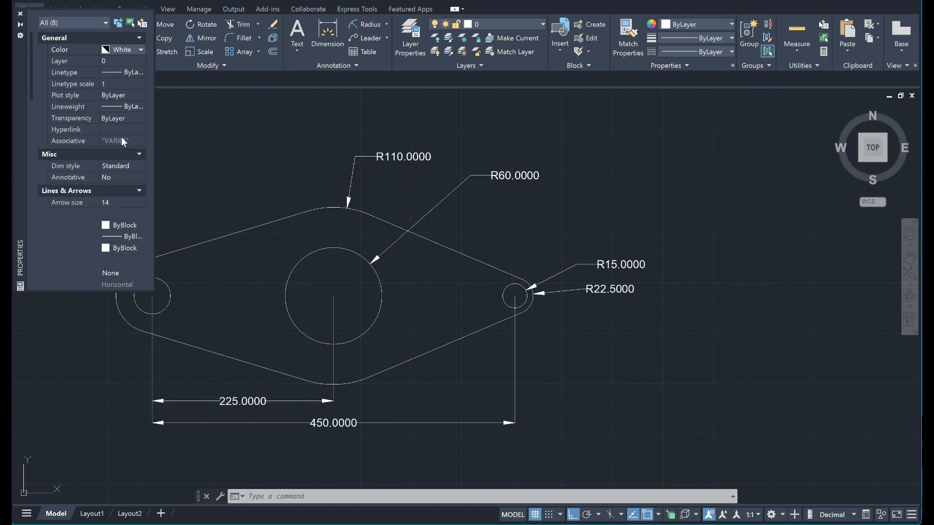
{"action": "left_click", "coordinate": [21, 16]}
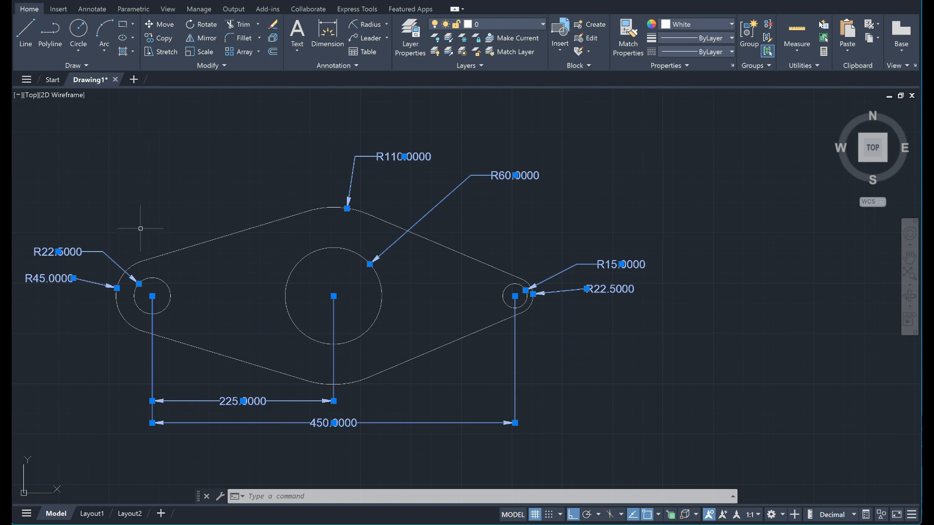
{"action": "key", "text": "Escape"}
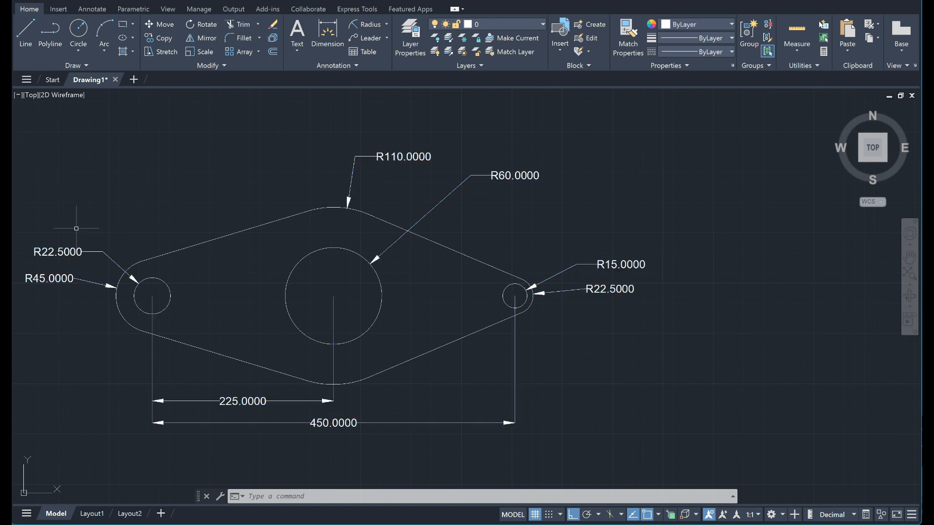